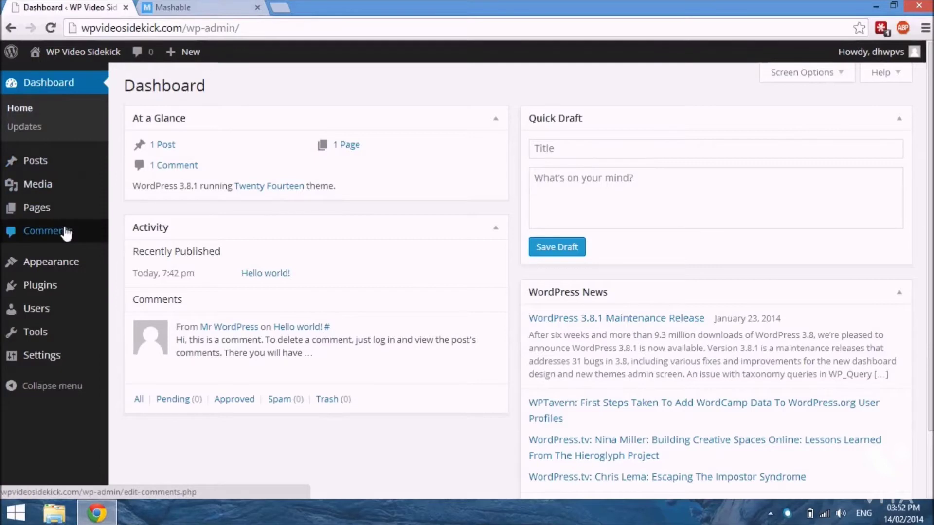
Switch to the Mashable site and look over its navigation categories and the posts on its homepage.
mouse_move(57, 209)
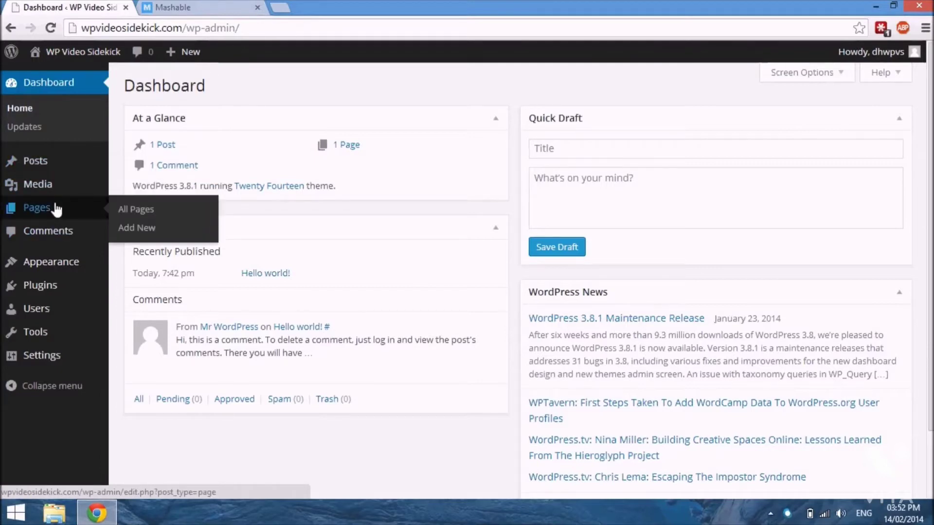
left_click(172, 9)
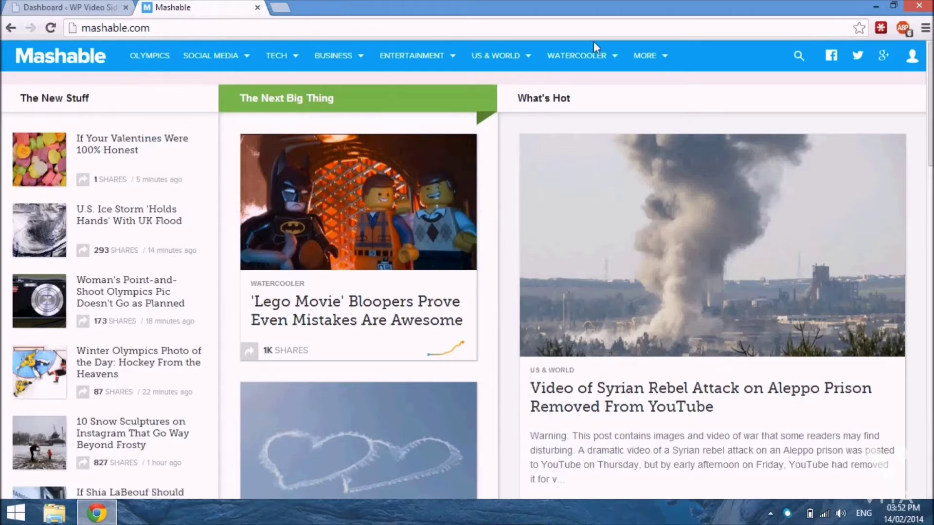
mouse_move(663, 67)
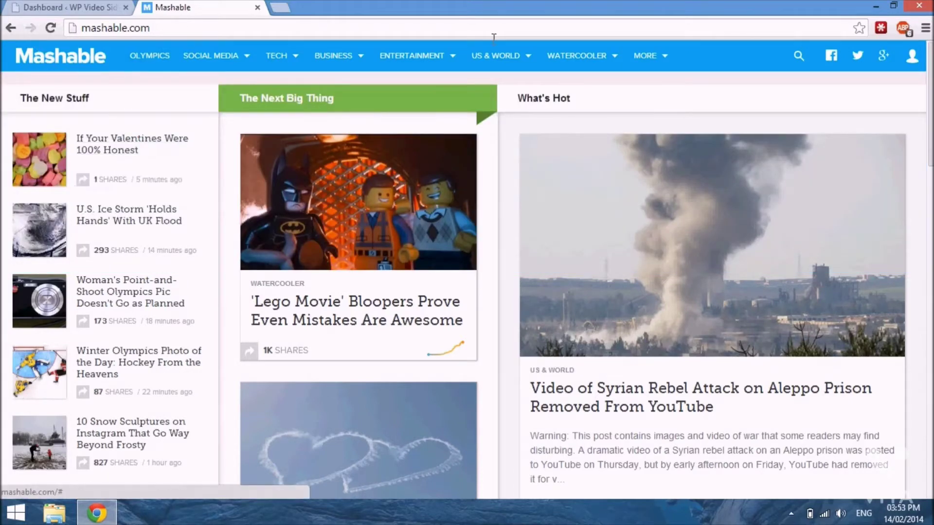
mouse_move(501, 56)
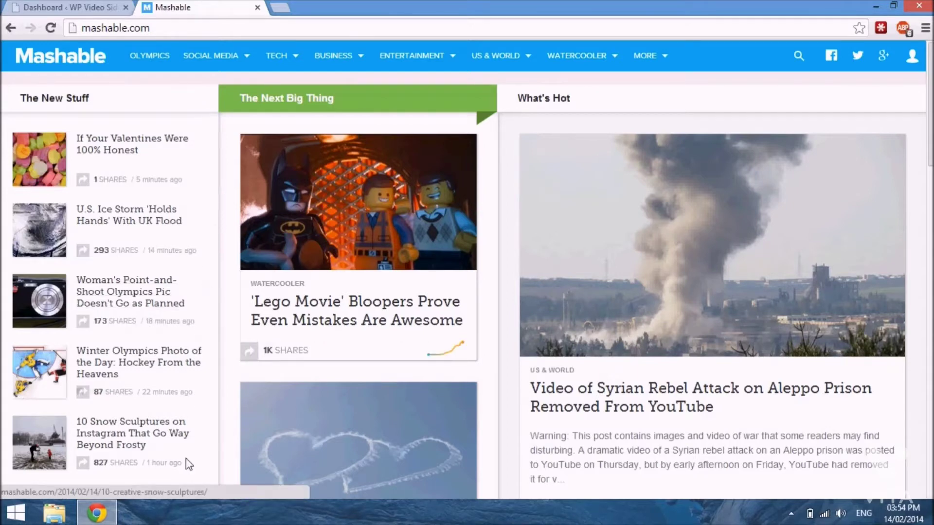
scroll(189, 464, "down", 15)
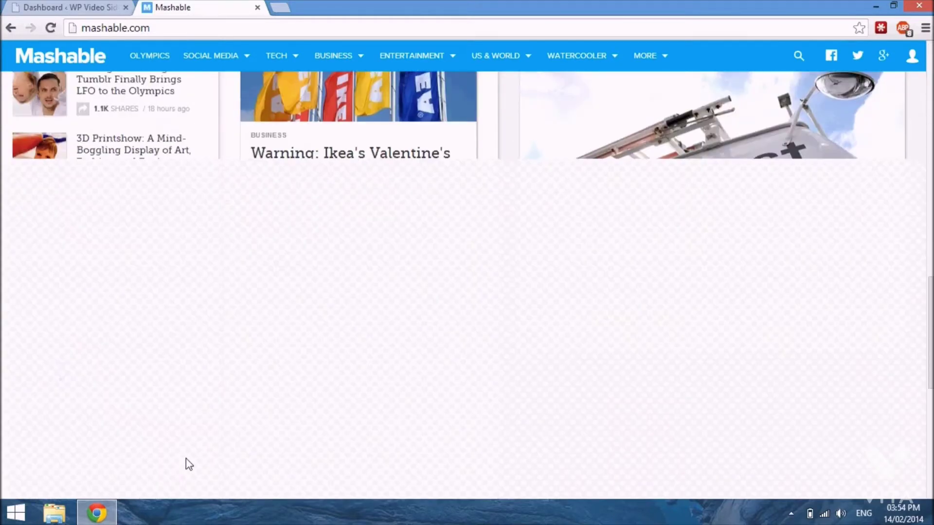
scroll(186, 460, "up", 15)
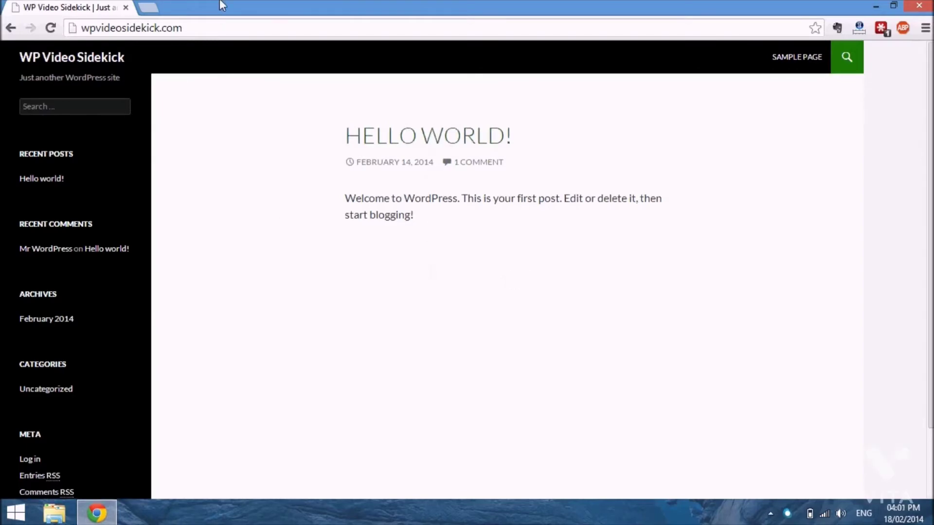
Go to wpvideosidekick.com/wp-admin/ and log in to the site's WordPress dashboard.
left_click(211, 35)
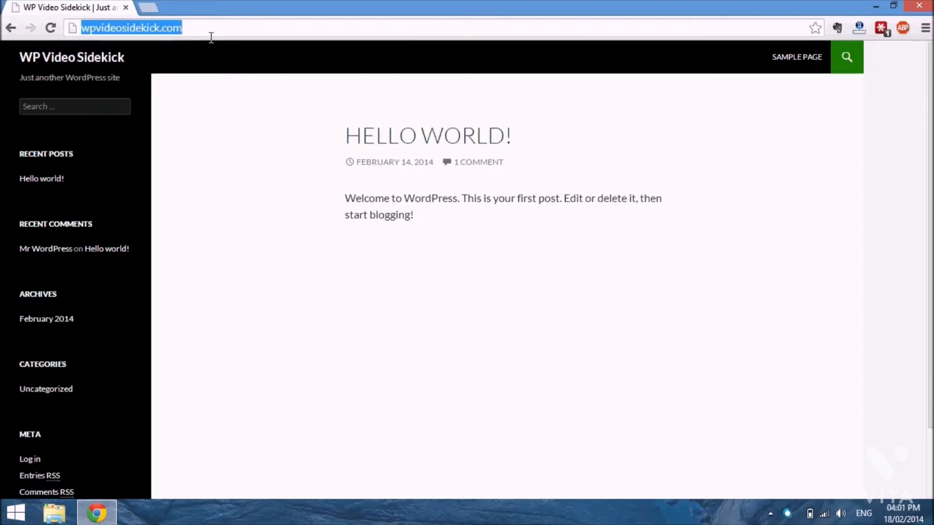
left_click(211, 37)
type("/")
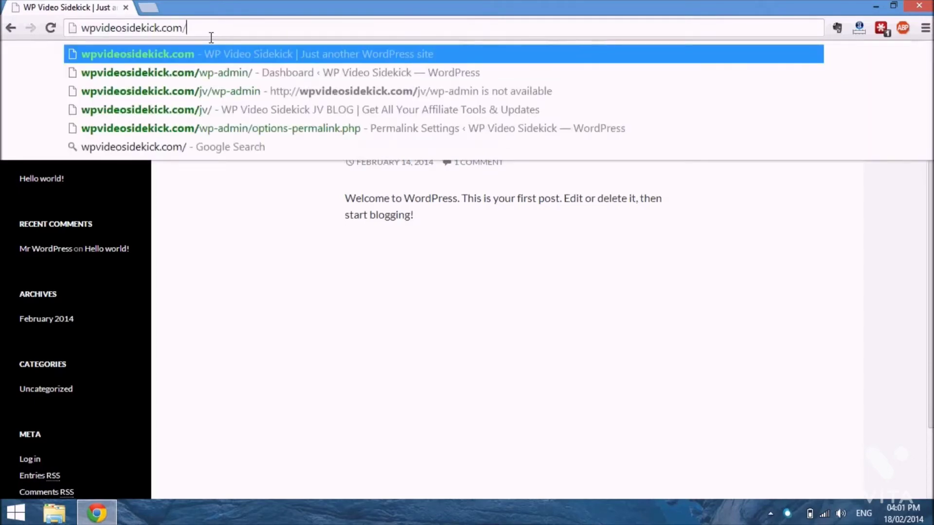
type("wp")
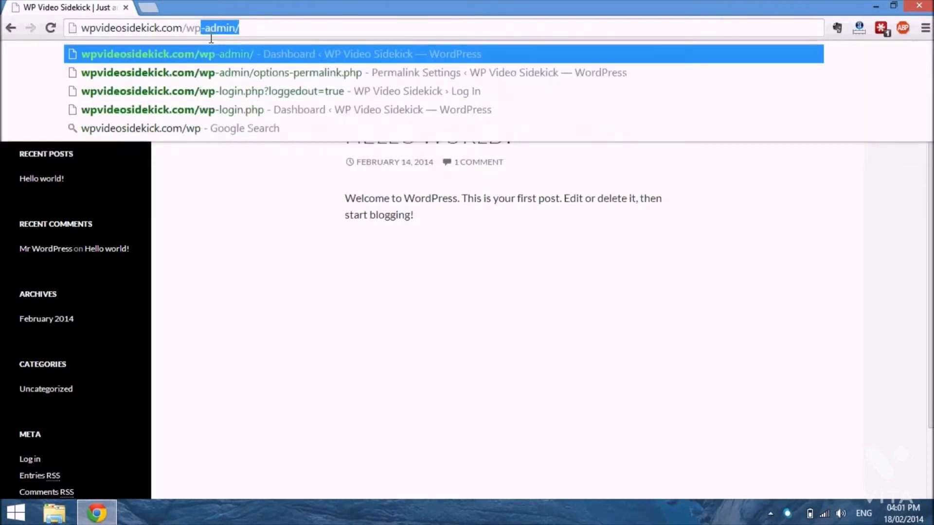
key("Return")
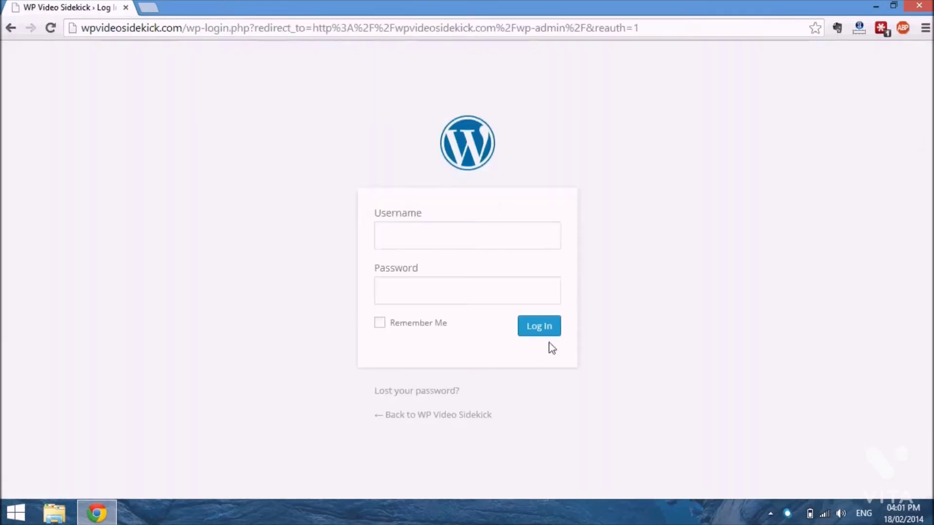
left_click(540, 334)
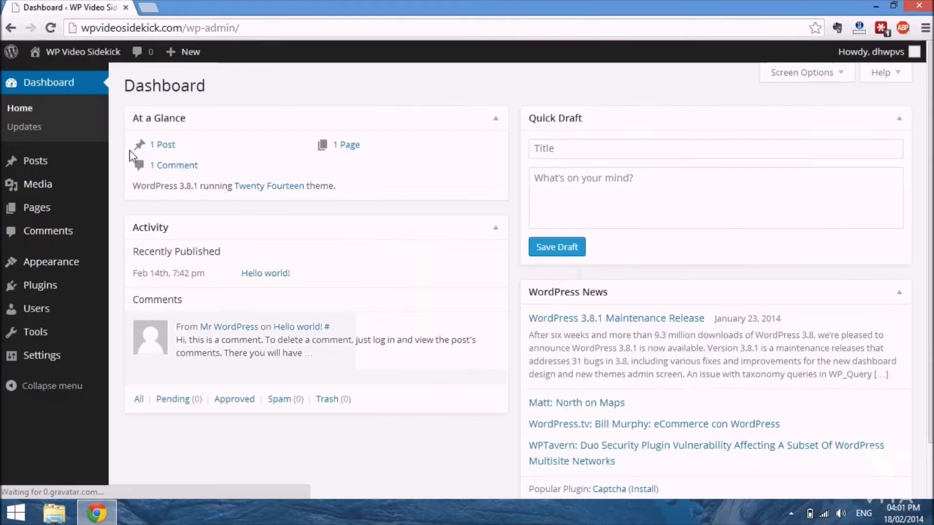
Go to the list of all posts and start a new post.
mouse_move(36, 167)
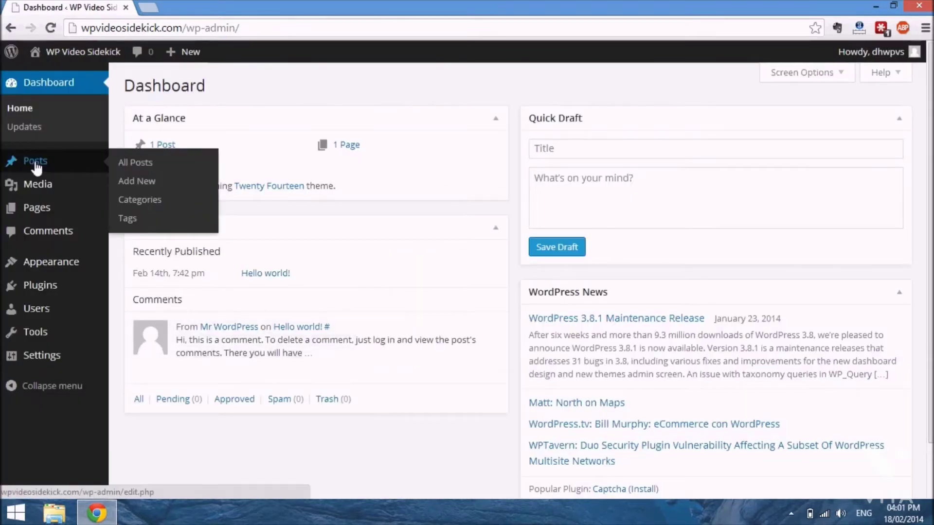
left_click(32, 163)
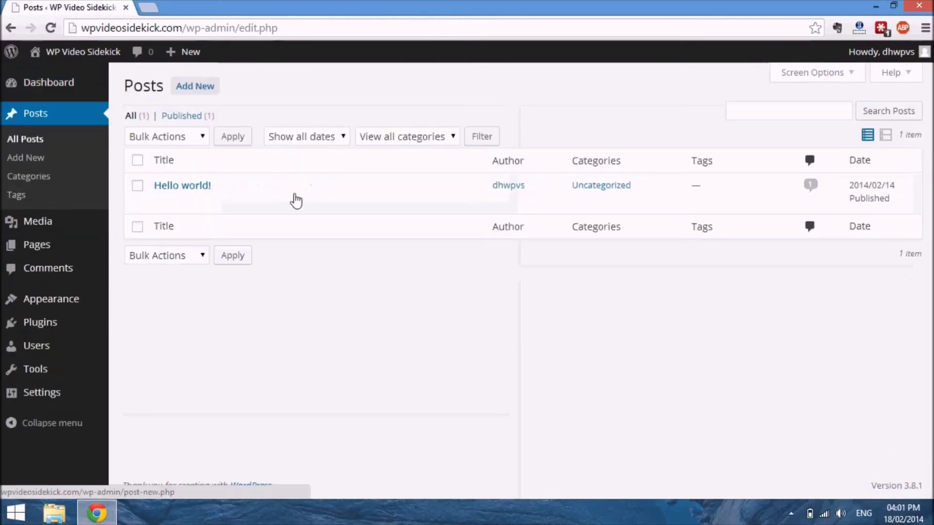
mouse_move(358, 199)
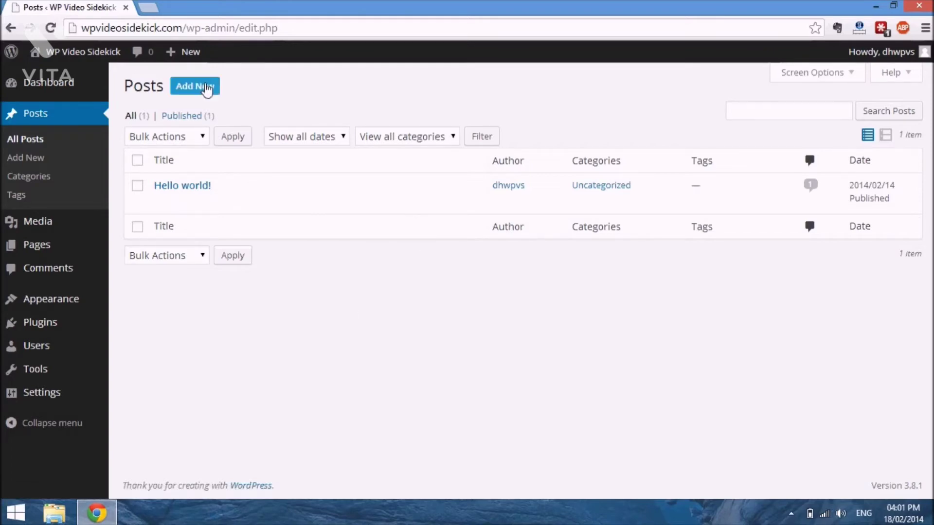
left_click(205, 88)
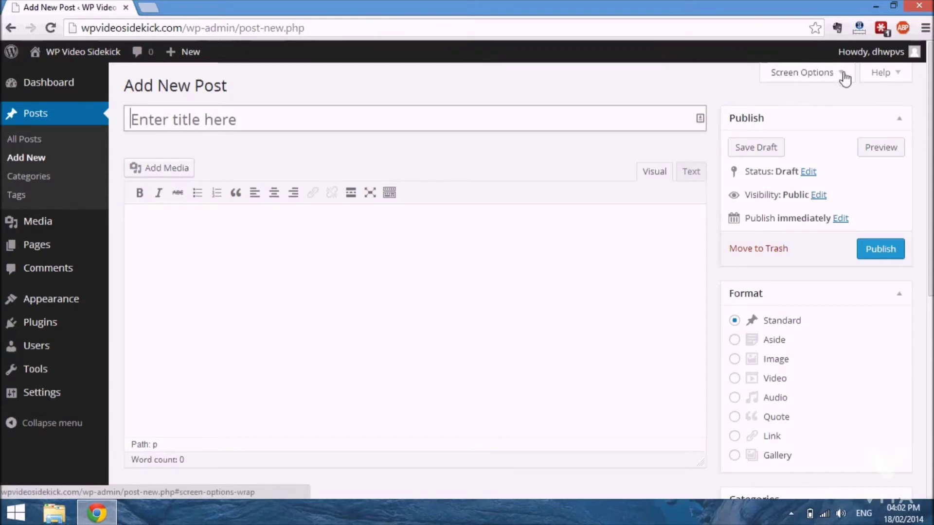
Enable the Discussion box in the post editor's screen options and check its comment and trackback settings.
left_click(845, 77)
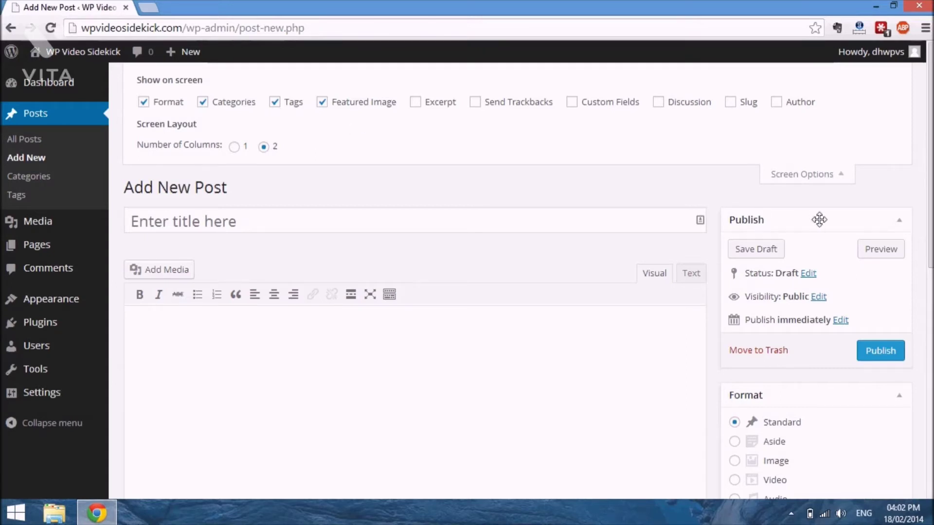
scroll(834, 217, "down", 3)
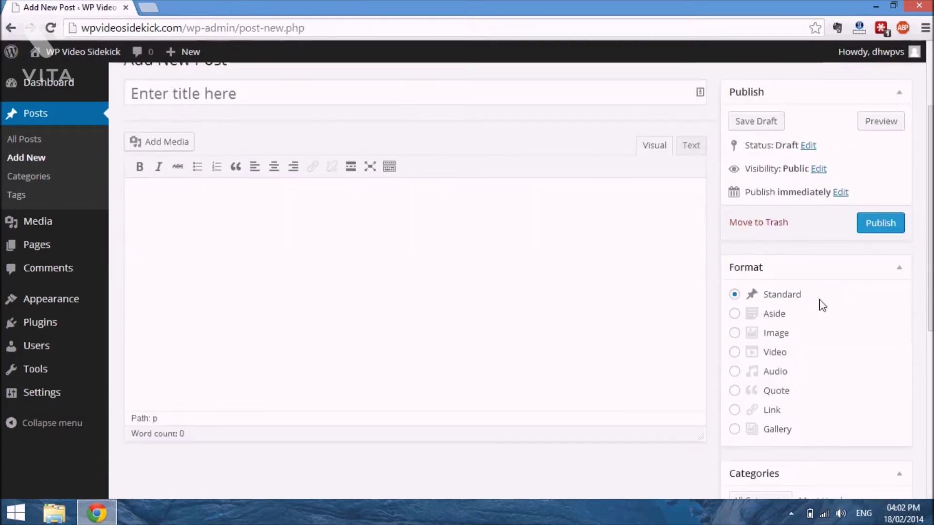
scroll(821, 305, "down", 3)
scroll(821, 305, "down", 2)
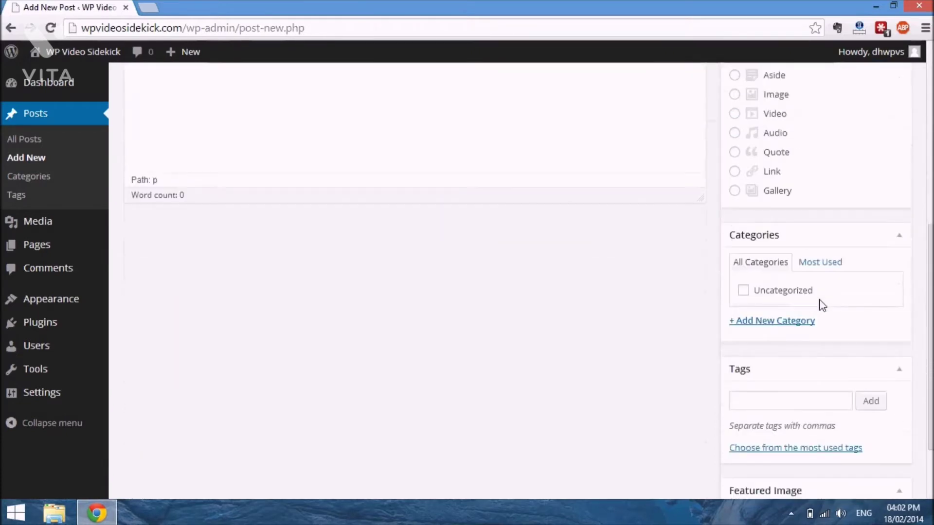
scroll(825, 421, "up", 8)
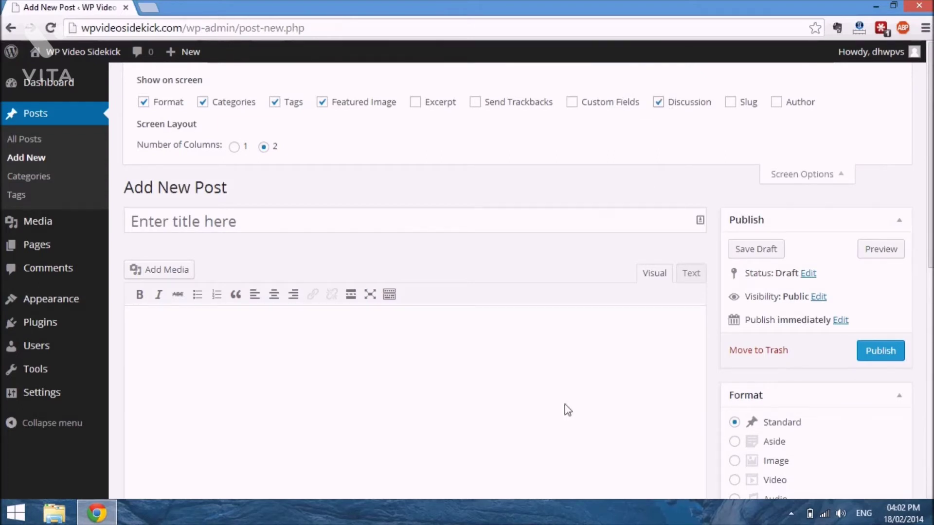
scroll(544, 481, "down", 7)
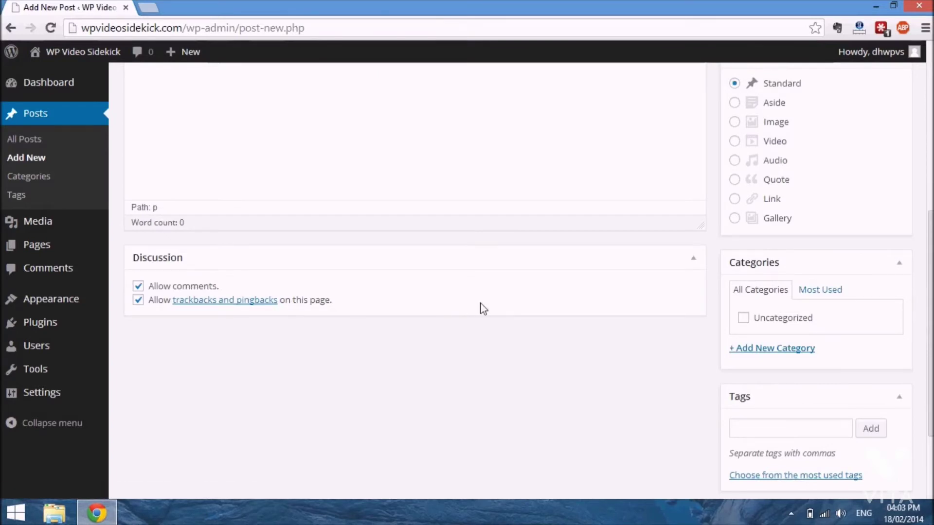
scroll(483, 309, "up", 7)
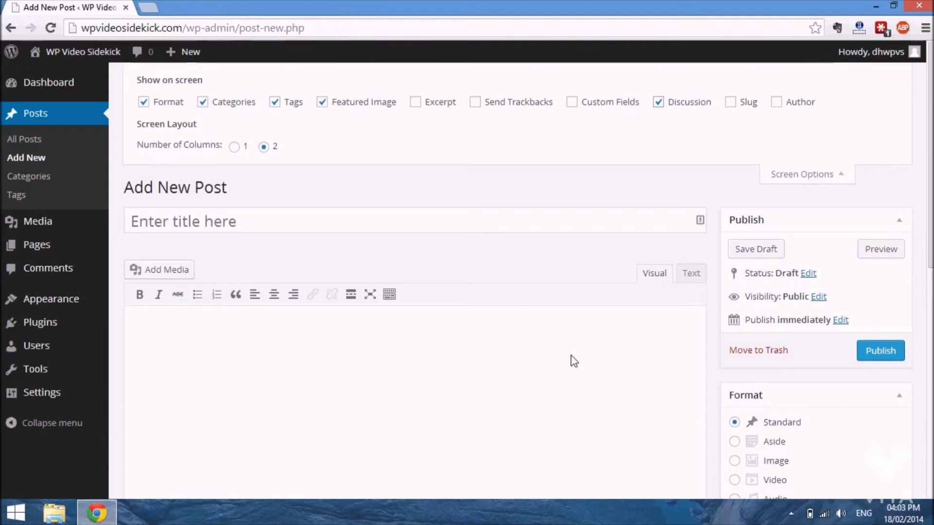
scroll(573, 360, "down", 3)
left_click(291, 200)
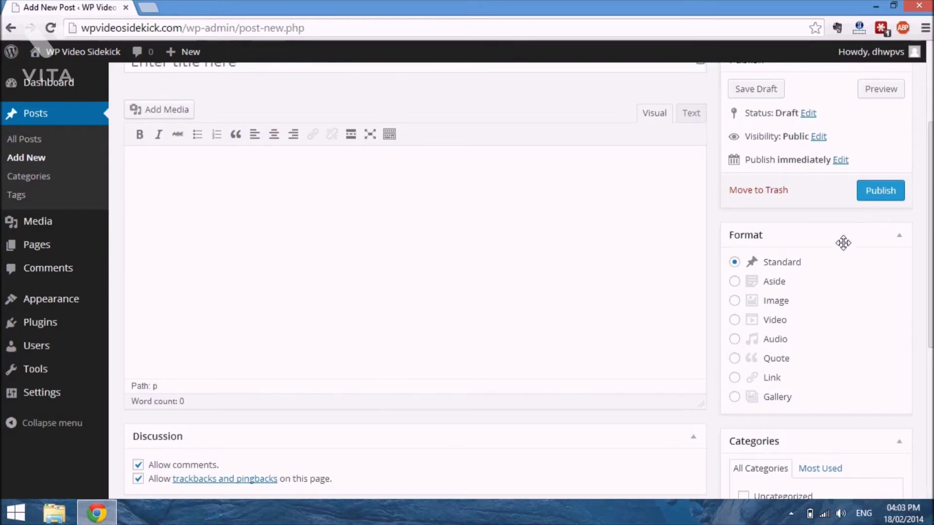
scroll(836, 240, "down", 2)
scroll(837, 240, "up", 3)
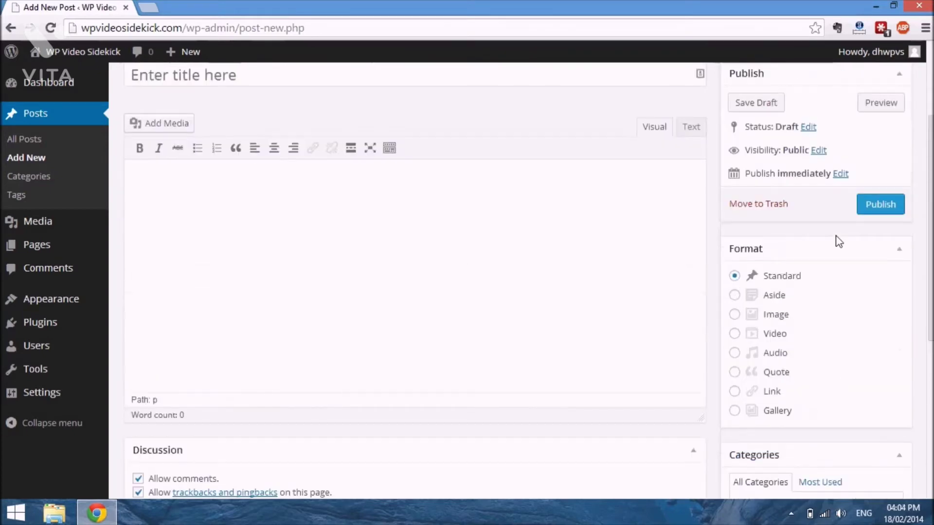
scroll(839, 240, "up", 2)
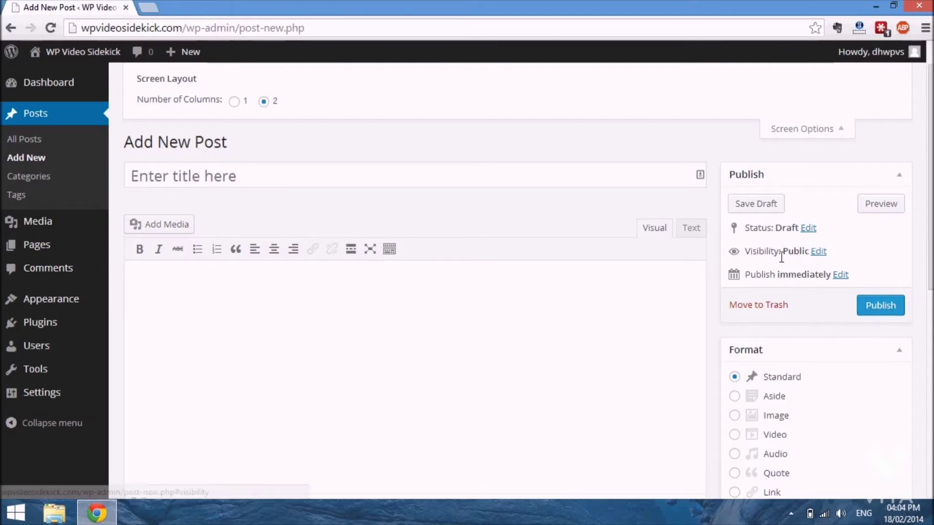
Try the Password protected and Private visibility options for the new post, and set the choice back to Public.
left_click(819, 252)
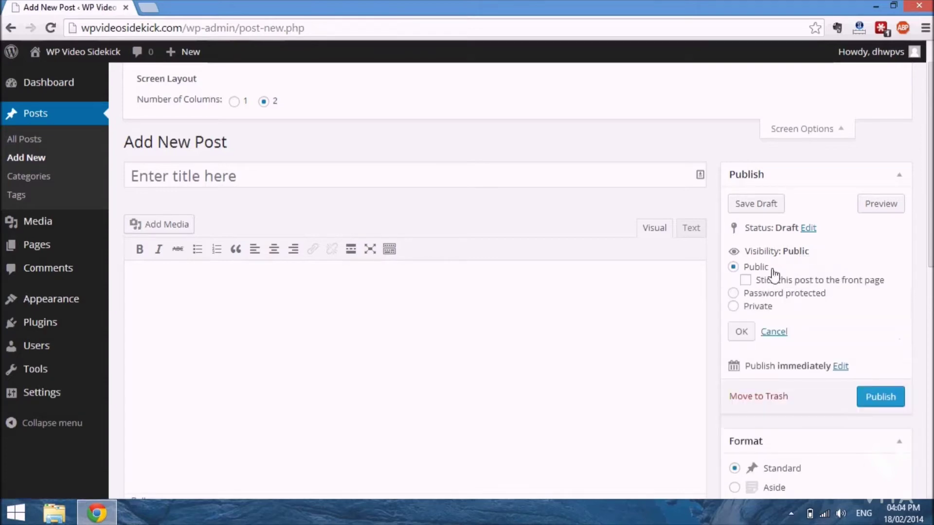
left_click(737, 293)
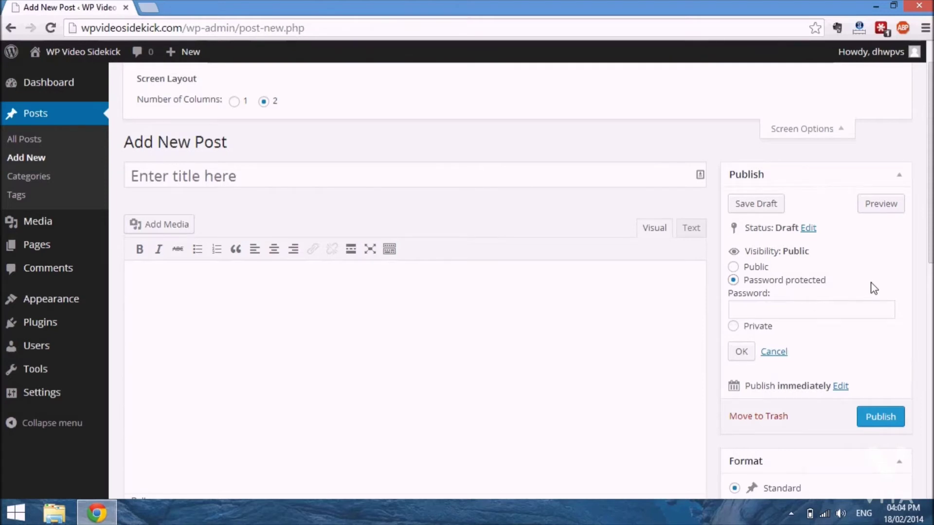
left_click(735, 327)
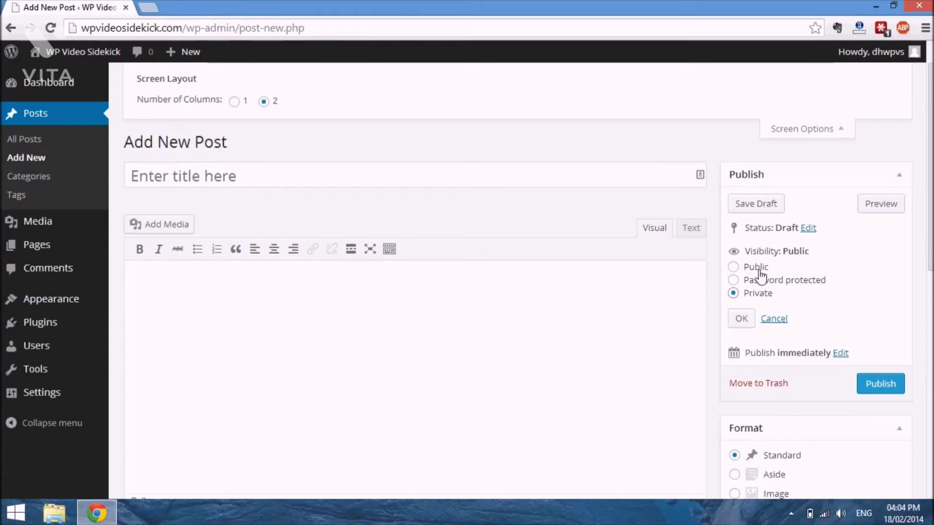
left_click(733, 280)
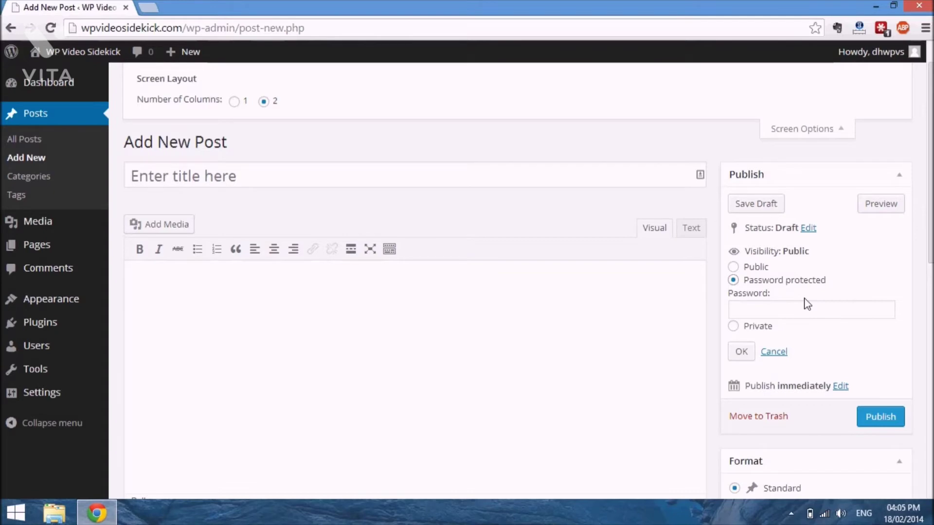
scroll(849, 350, "down", 2)
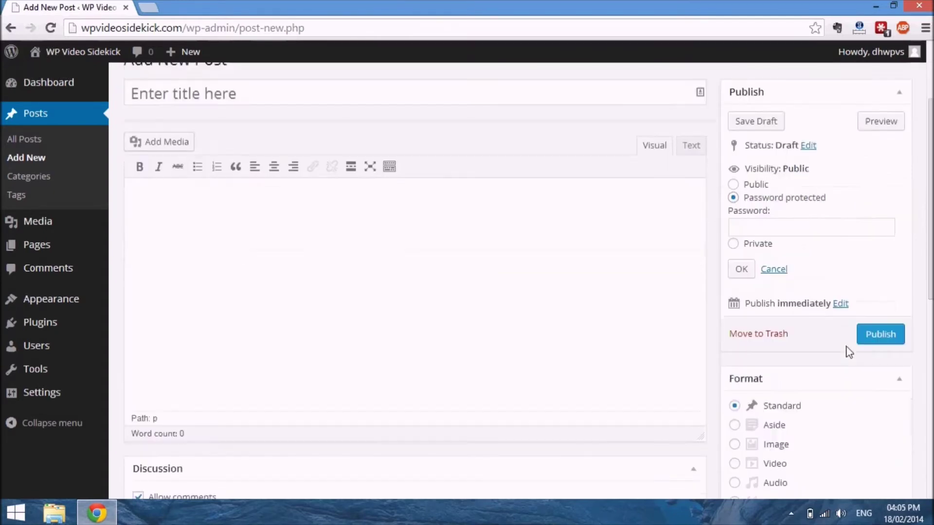
scroll(849, 351, "down", 1)
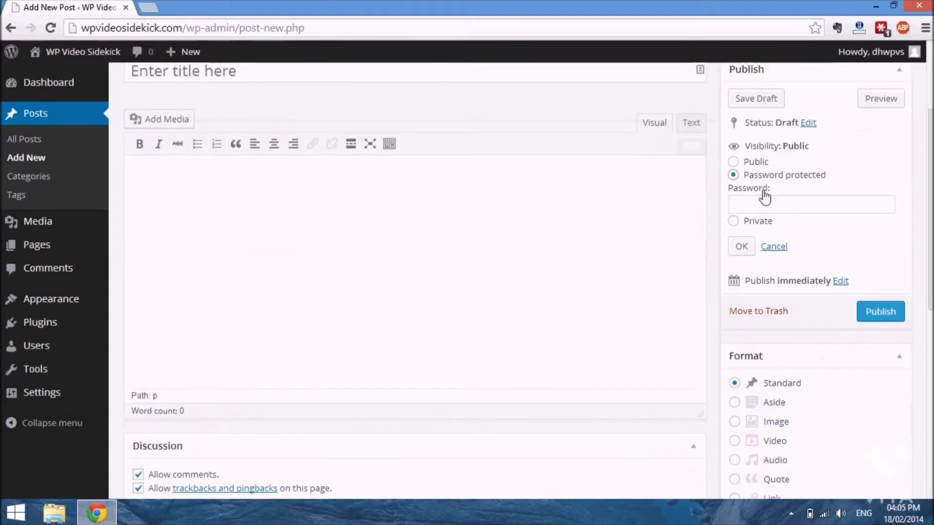
left_click(735, 163)
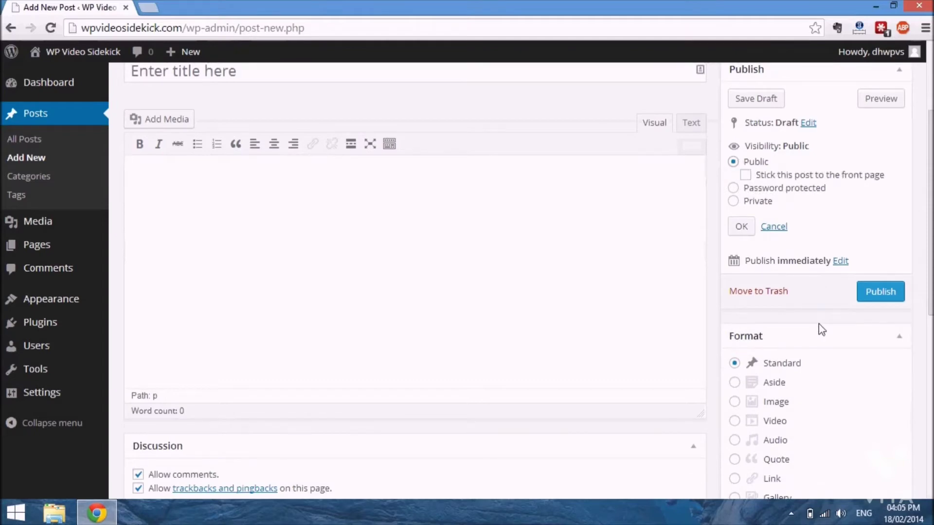
Review the post's Format, Categories, Tags and Featured Image boxes, including the fields for adding a new category.
scroll(818, 324, "down", 3)
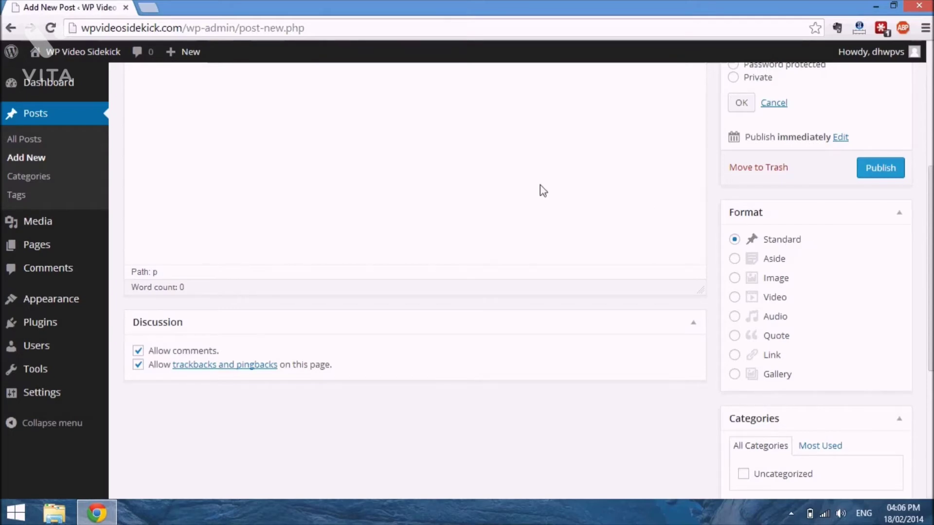
scroll(540, 185, "down", 1)
scroll(540, 185, "up", 2)
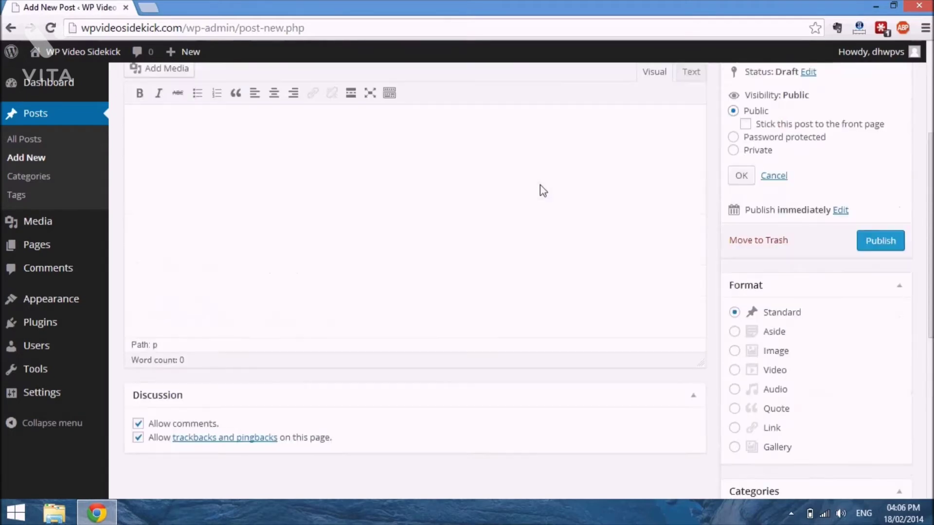
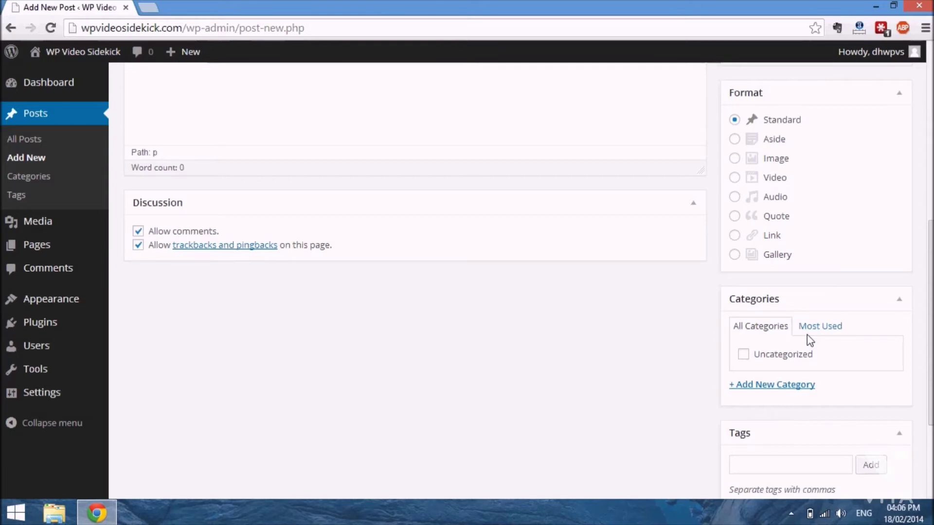
left_click(755, 389)
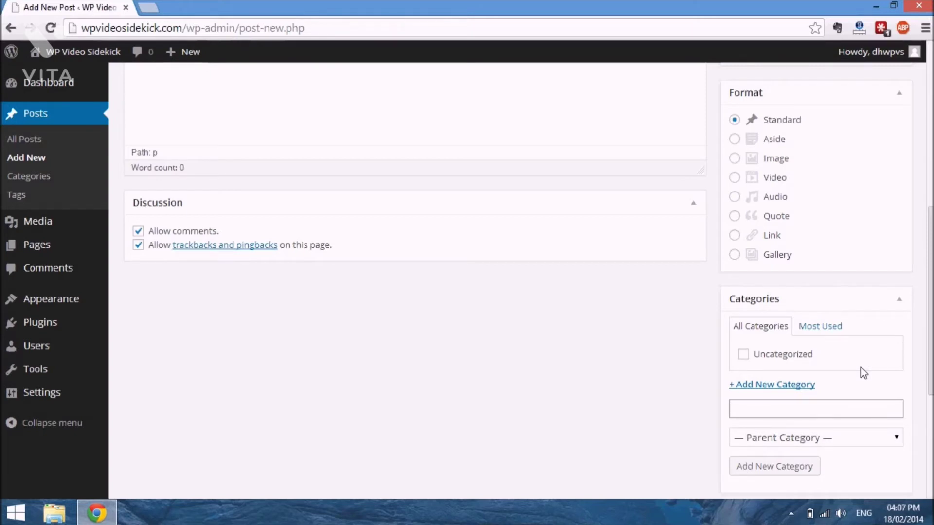
scroll(860, 368, "down", 2)
scroll(859, 367, "down", 2)
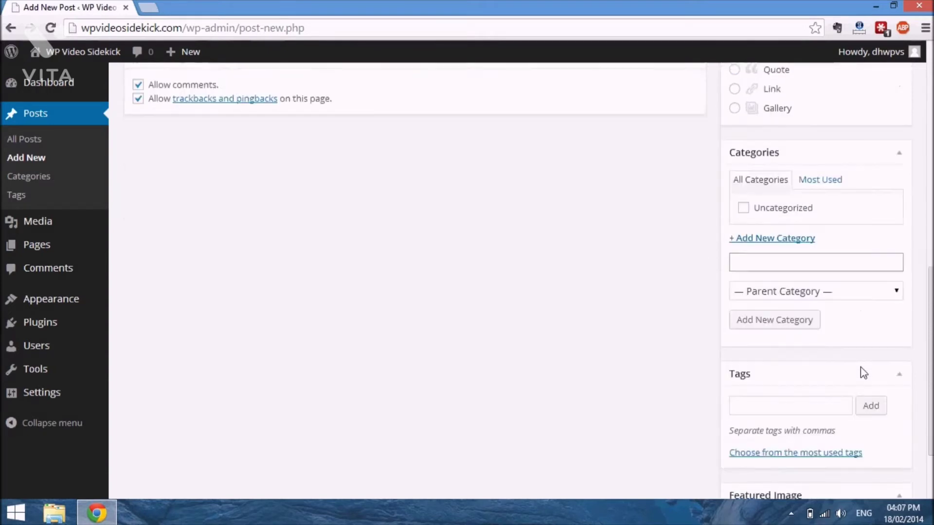
left_click(815, 368)
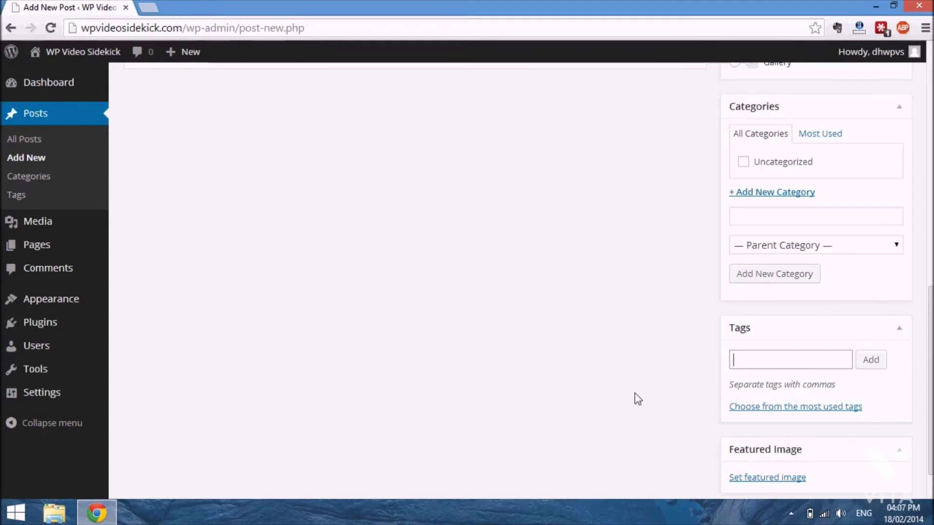
scroll(638, 399, "down", 1)
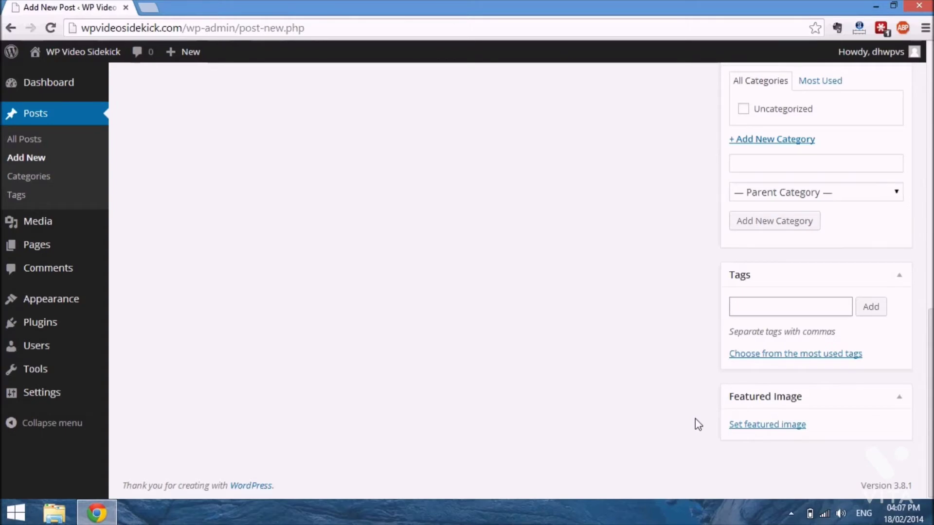
Title the post "Test Post" and fill its body with the placeholder paragraph beginning "Lorem ipsum dolor sit amet".
scroll(695, 418, "up", 10)
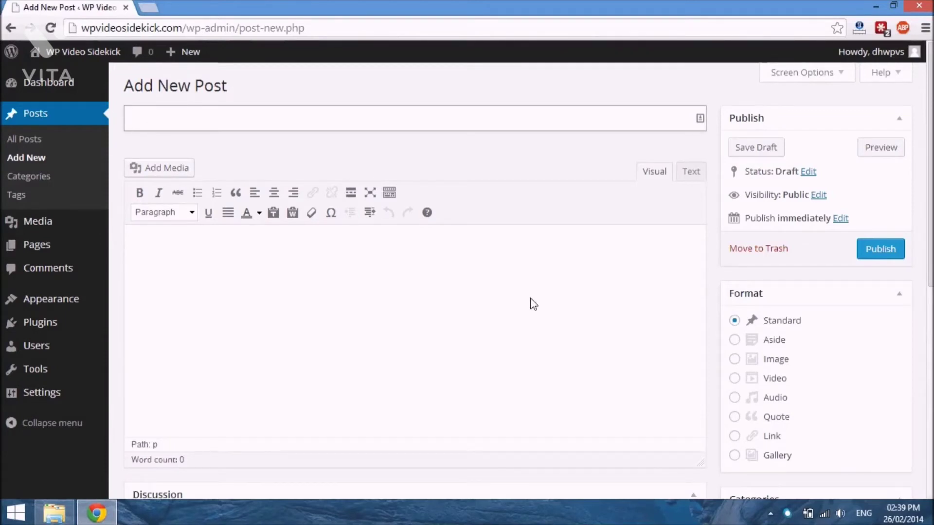
type("Test Post")
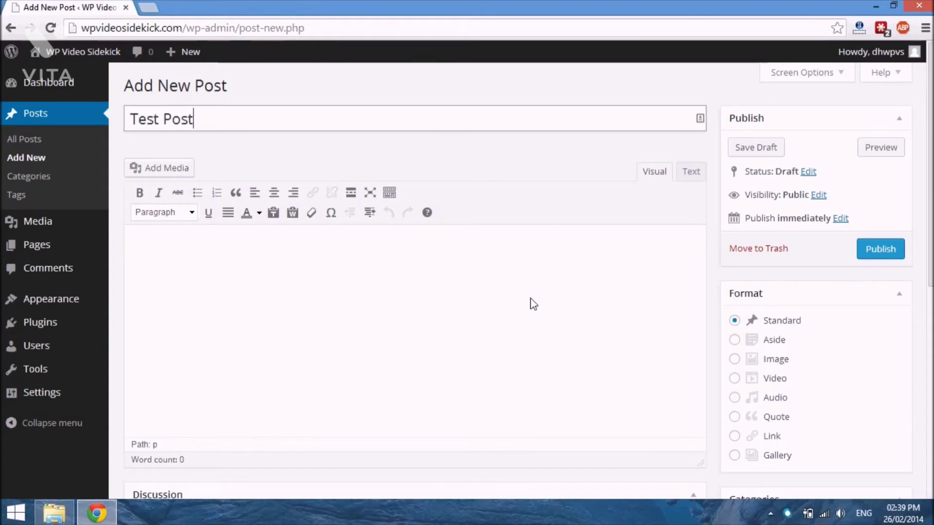
left_click(260, 282)
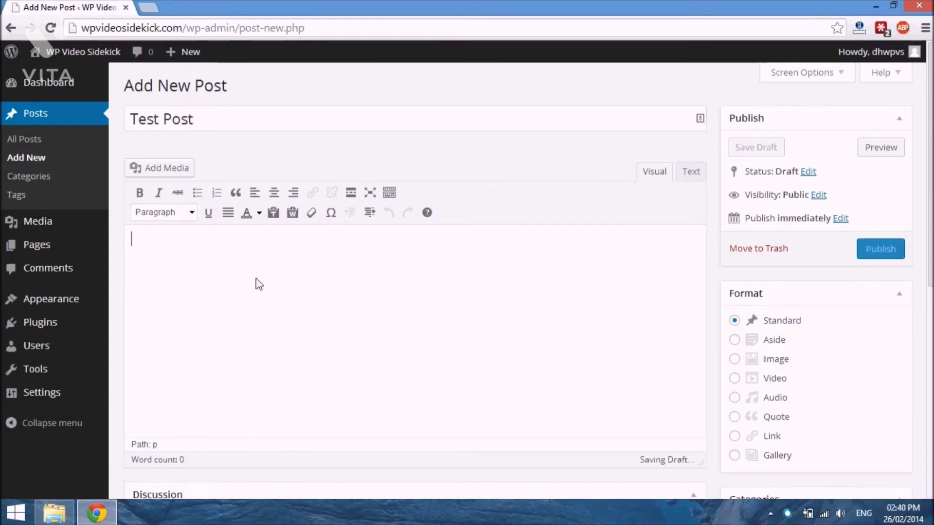
type("Lorem ipsum dolor sit amet, consectetur adipiscing elit. Quisque eget sollicitudin diam. Curabitur eu venenatis diam, ac feugiat justo. Suspendisse convallis auctor turpis, porttitor facilisis justo porta adipiscing. Suspendisse potenti. Nam auctor vestibulum libero, sed placerat felis pulvinar et. Morbi tincidunt, urna nec porttitor mattis, erat lacus venenatis odio, ac commodo magna nisi in purus. Morbi viverra nec arcu id scelerisque.")
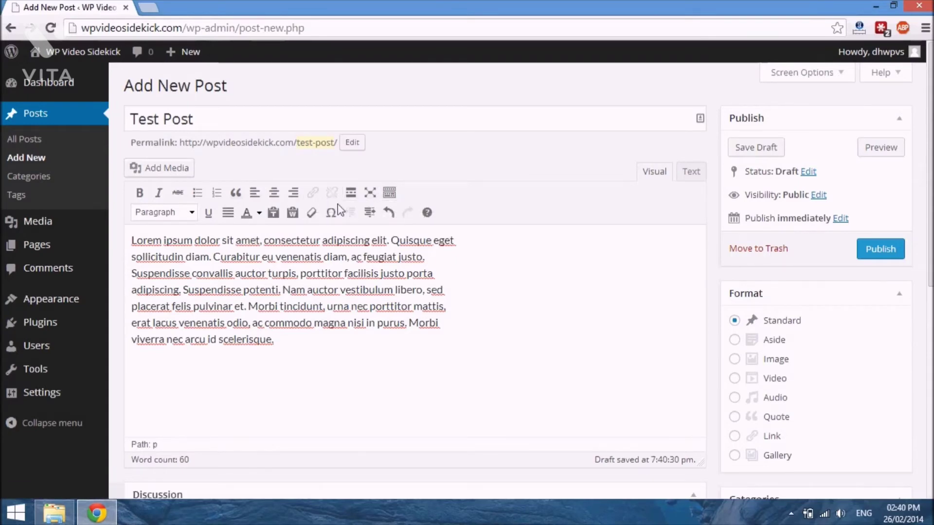
Hide and show the editor's second row of formatting tools and look through the paragraph format choices.
left_click(389, 193)
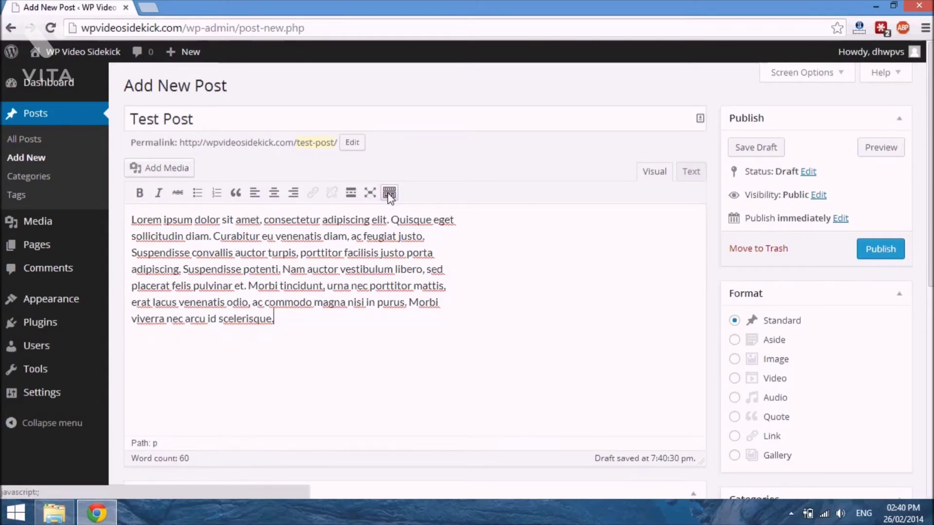
left_click(389, 194)
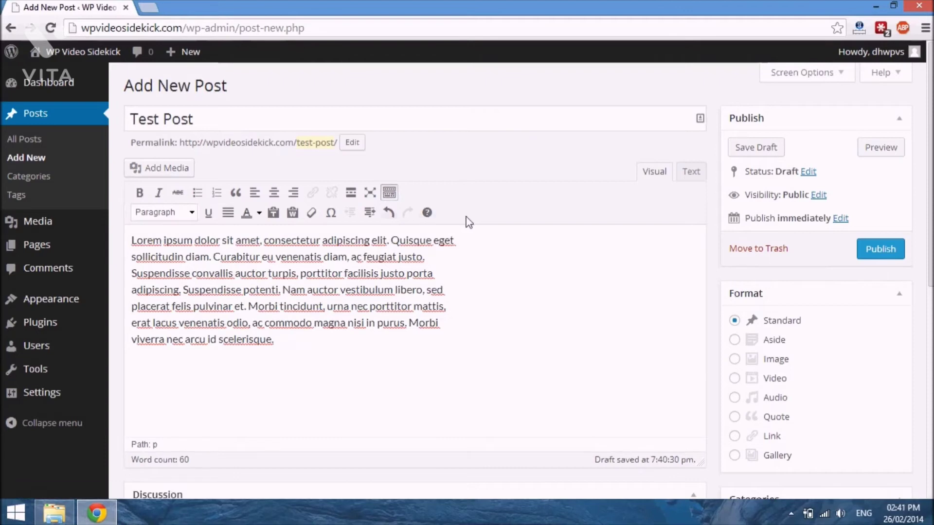
left_click(192, 213)
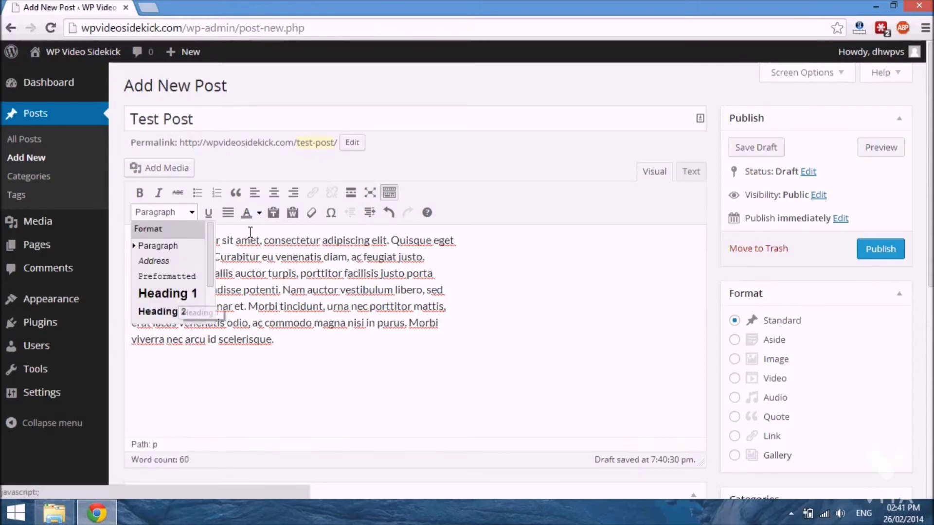
left_click(289, 279)
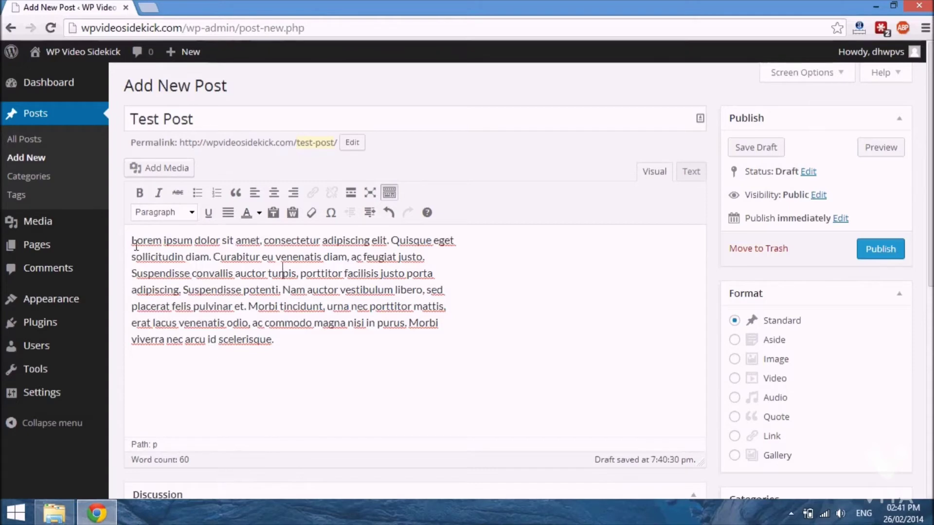
Make "Lorem ipsum dolor sit amet" bold and start a new paragraph at "Suspendisse convallis".
left_click_drag(132, 240, 263, 243)
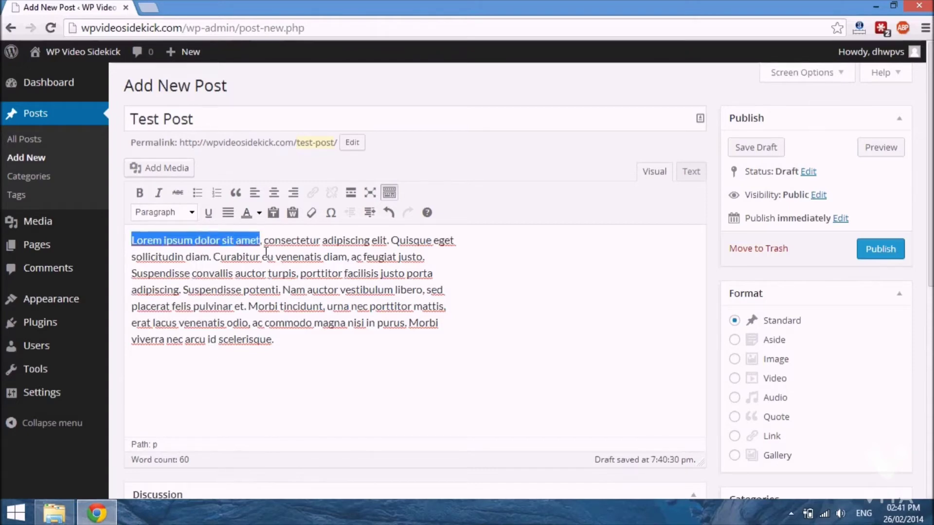
left_click(139, 192)
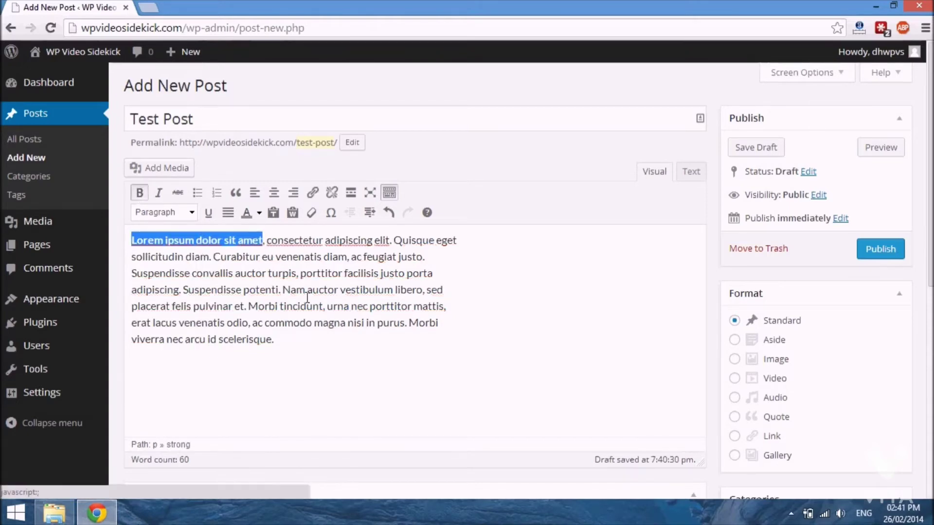
left_click(302, 272)
left_click(132, 273)
key("Return")
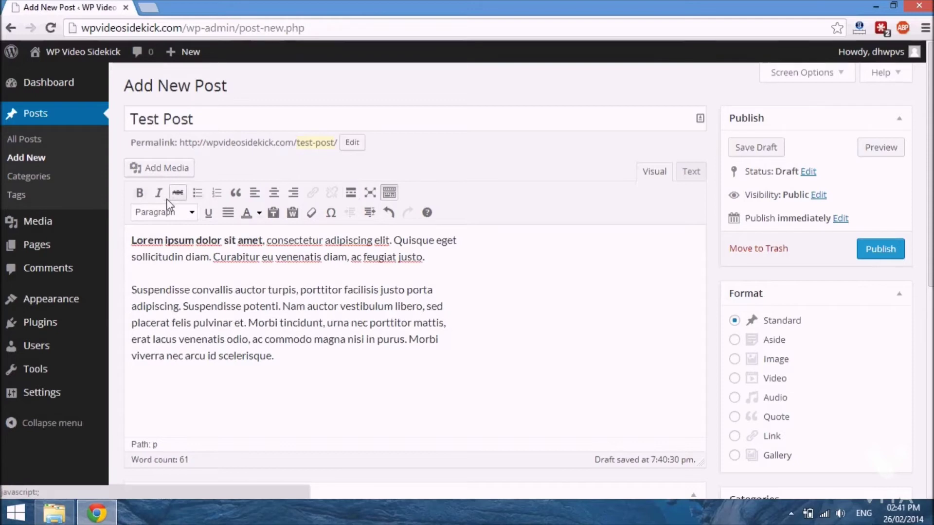
Try a blockquote on the word "Suspendisse" and undo it.
left_click_drag(133, 292, 191, 294)
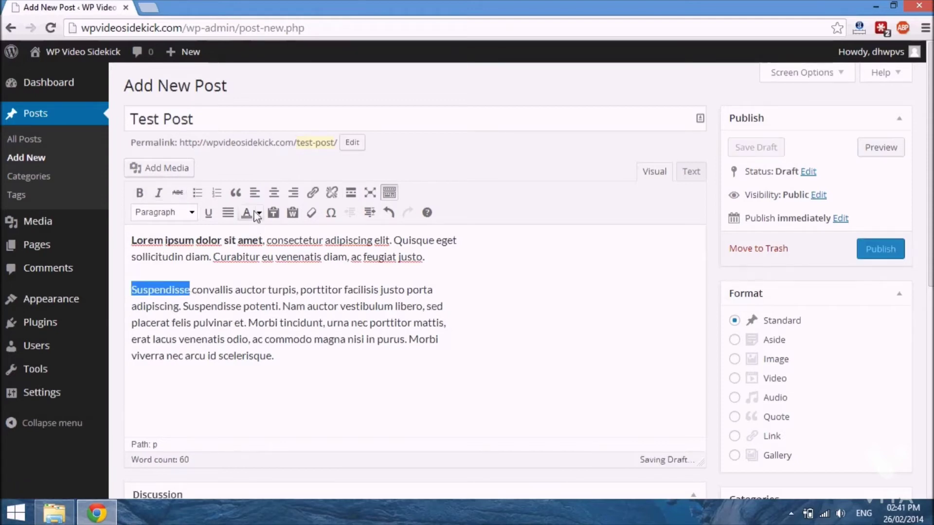
left_click(238, 197)
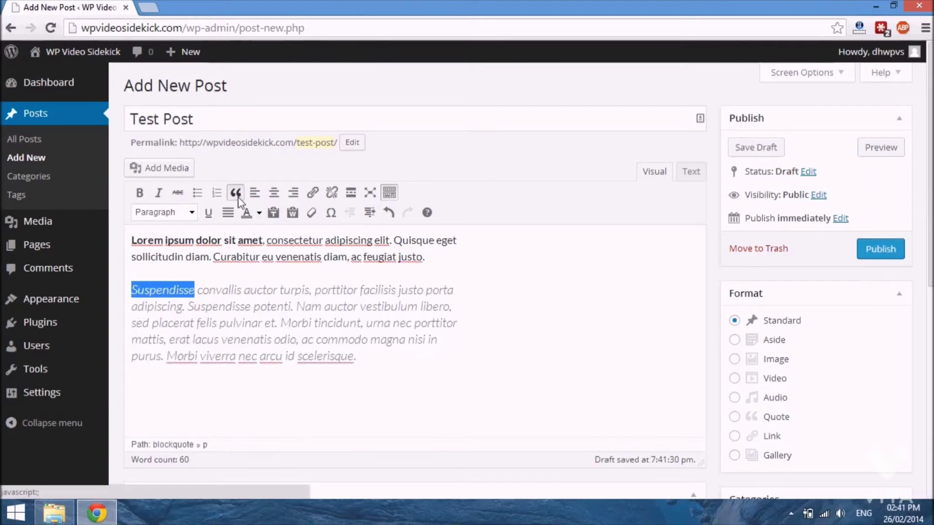
key("ctrl+z")
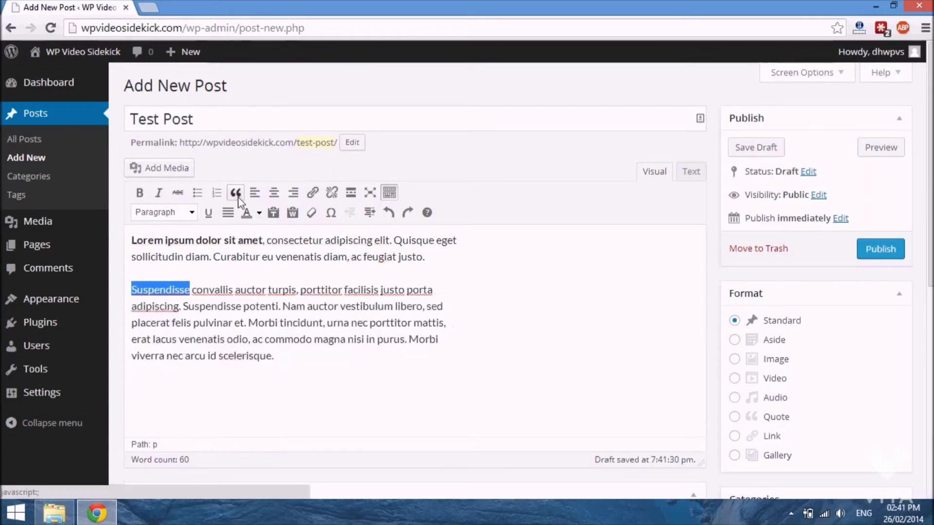
Split the text after "justo porta" and format the line "Suspendisse convallis auctor turpis, porttitor facilisis justo porta" as a blockquote.
left_click(197, 293)
left_click_drag(132, 291, 438, 288)
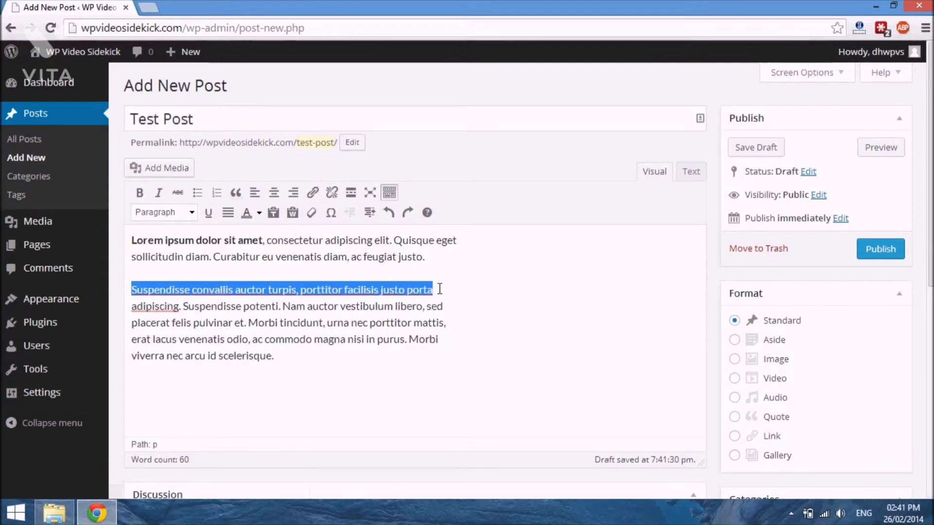
left_click(442, 294)
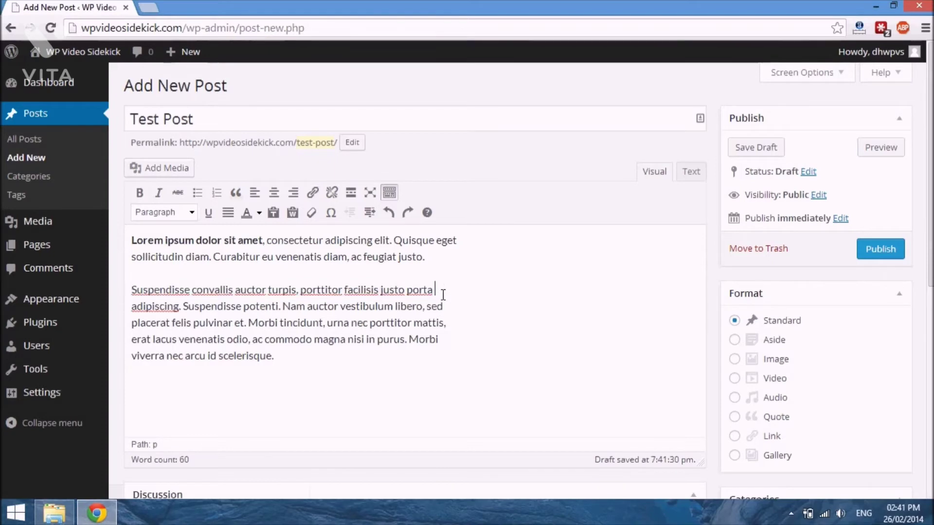
key("Return")
left_click_drag(438, 292, 130, 304)
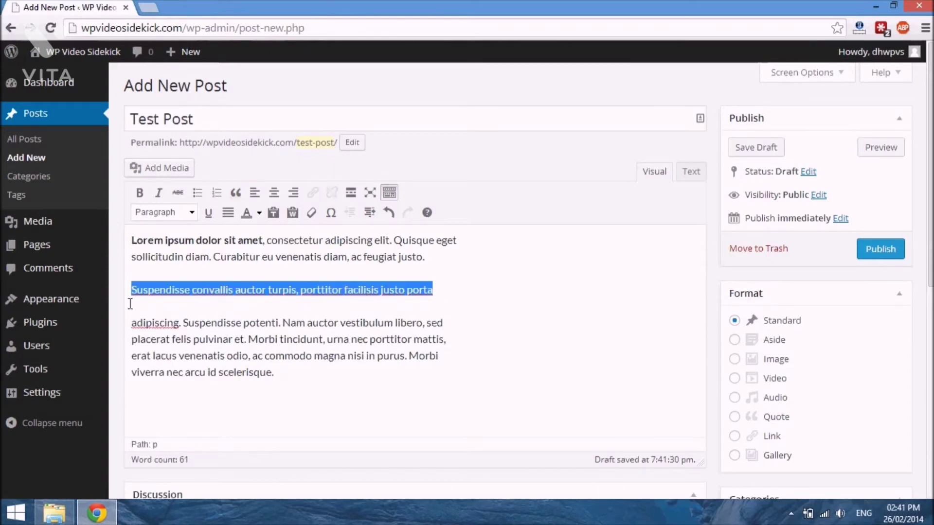
left_click(235, 193)
left_click(327, 341)
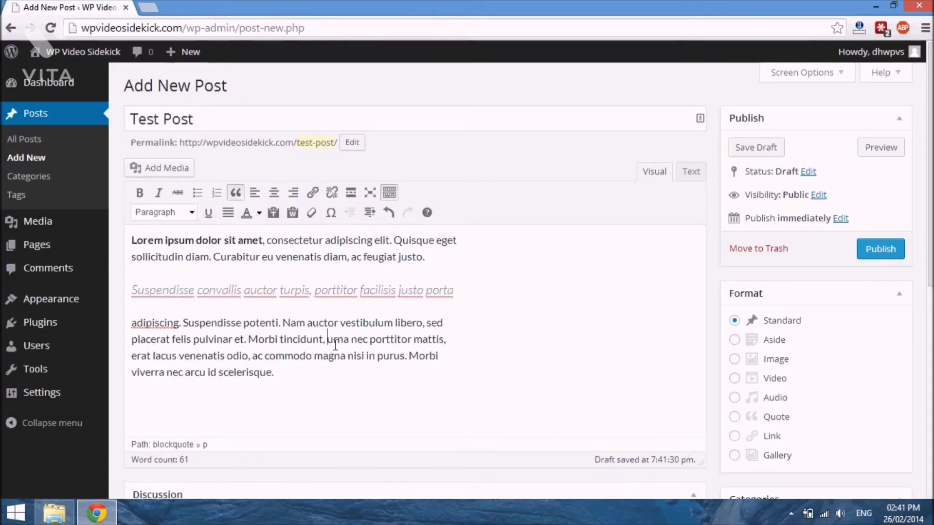
double_click(419, 356)
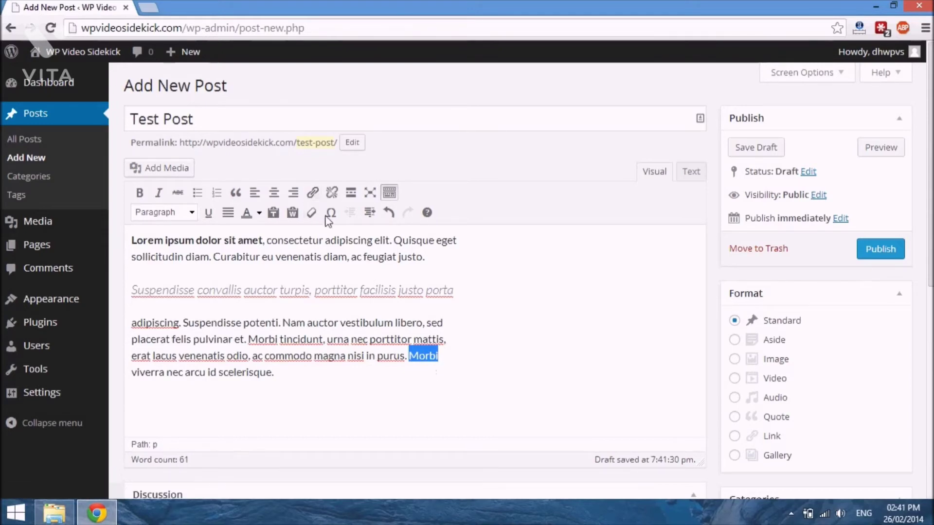
left_click(313, 193)
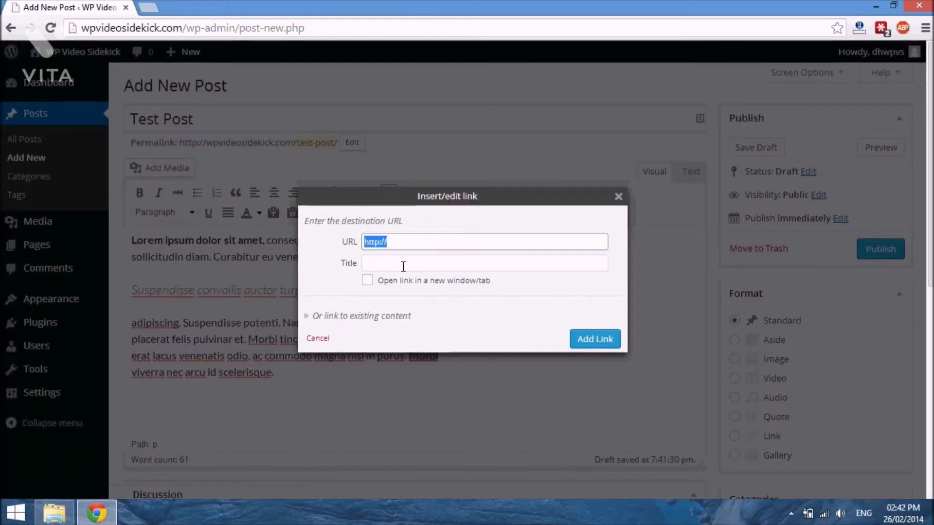
left_click(429, 250)
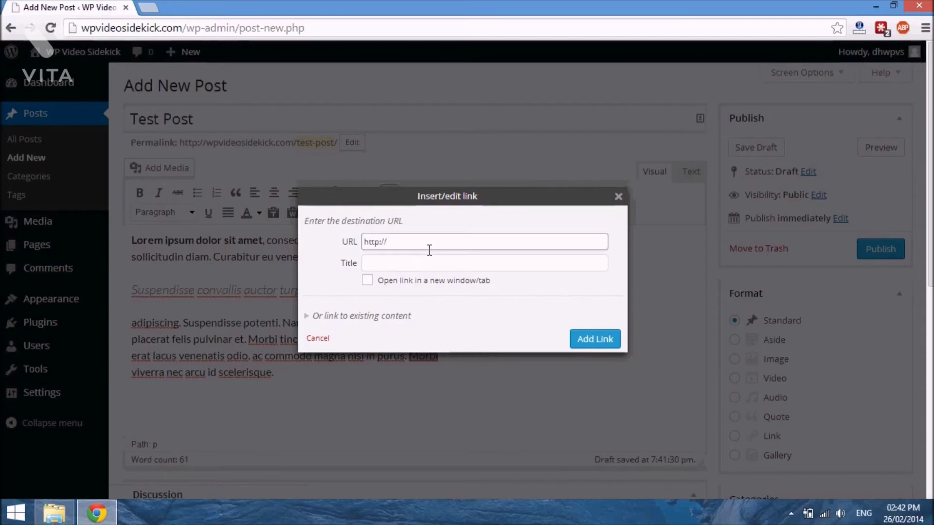
type("google.com")
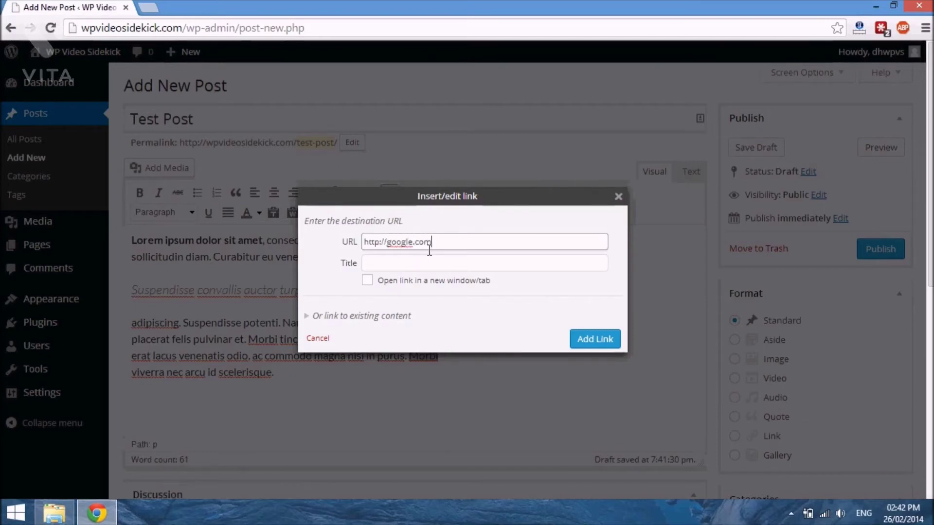
left_click(412, 264)
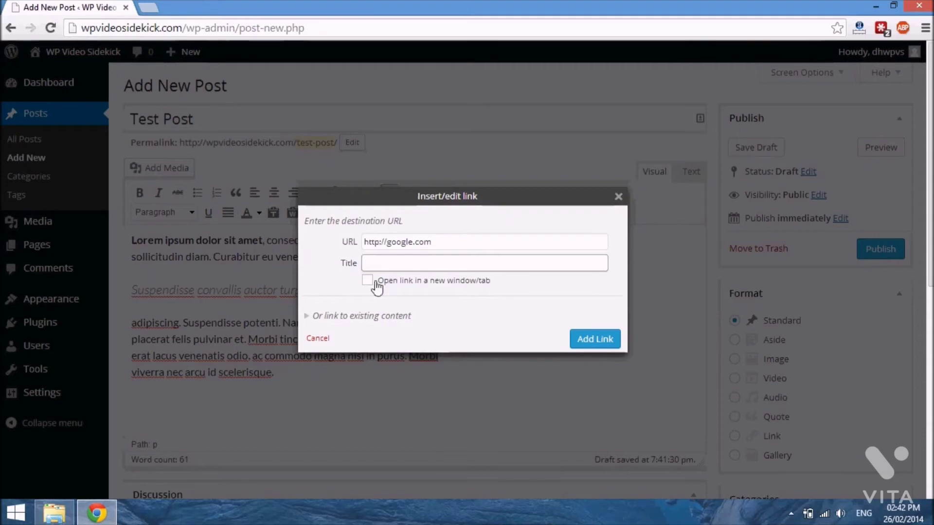
left_click(374, 283)
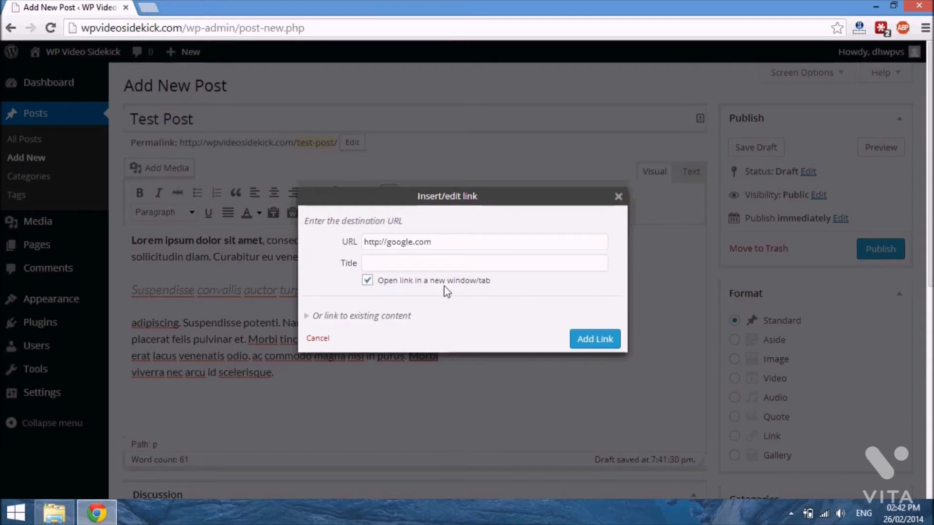
left_click(588, 346)
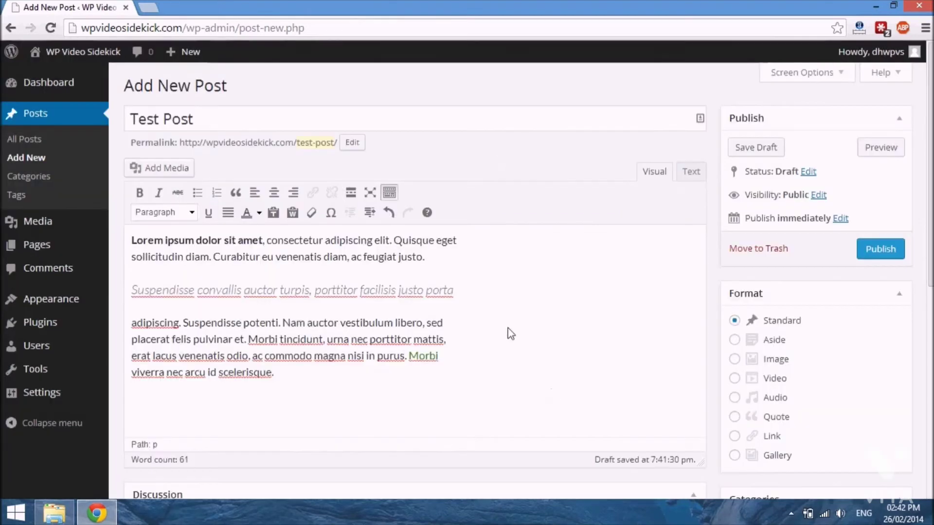
Assign the post to the Uncategorized category.
scroll(566, 336, "down", 4)
scroll(566, 336, "up", 4)
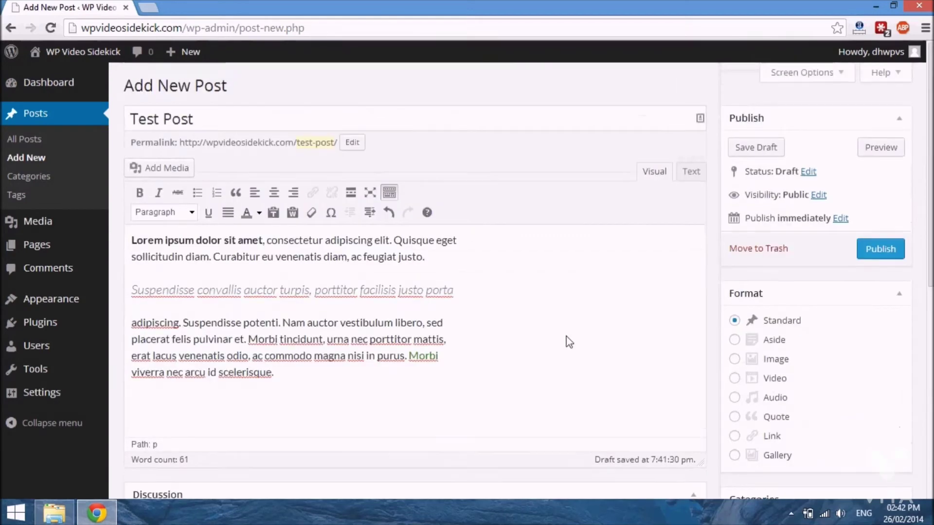
scroll(570, 342, "down", 3)
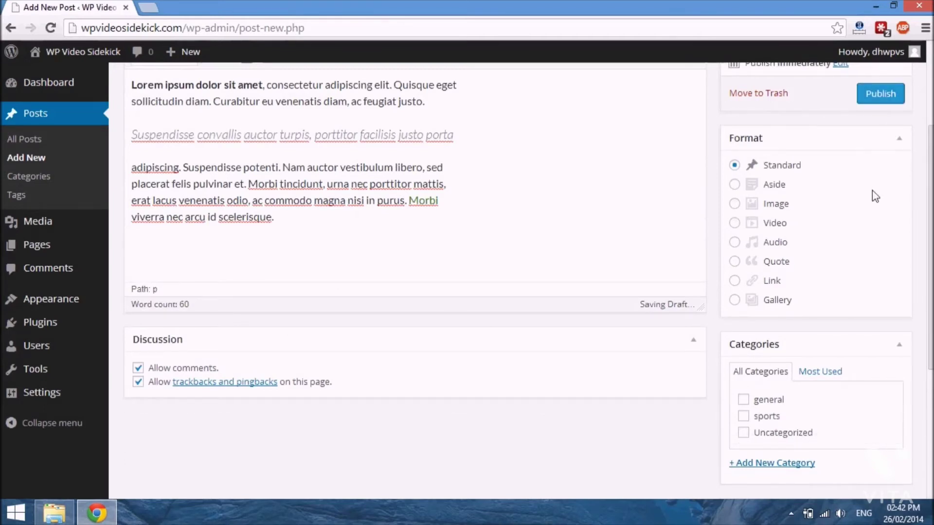
scroll(872, 190, "down", 1)
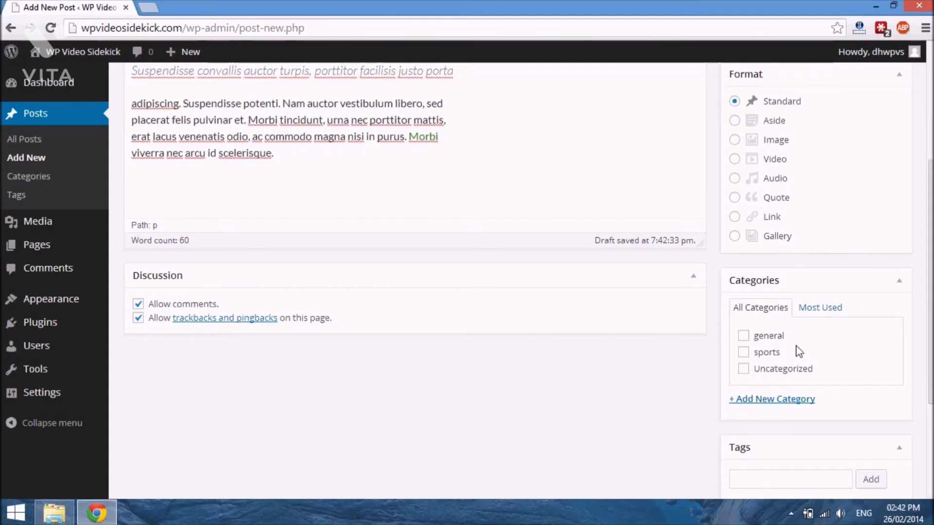
left_click(743, 368)
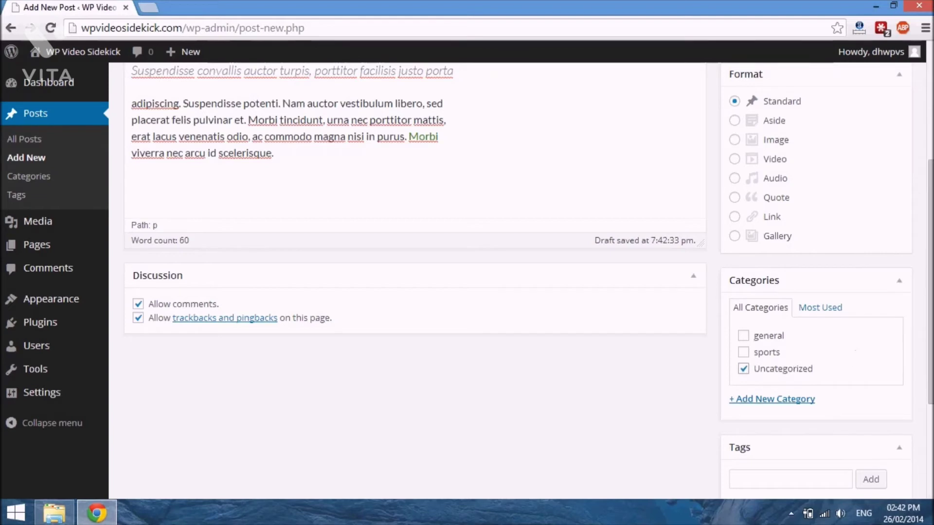
Look over the remaining tags and featured image options, and publish the Test Post.
left_click_drag(928, 195, 929, 288)
scroll(528, 280, "up", 5)
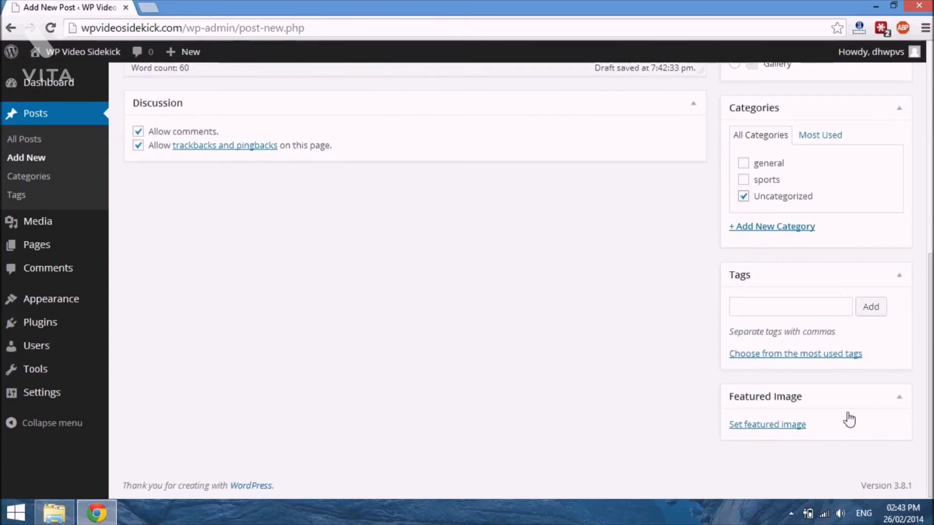
left_click_drag(927, 374, 917, 190)
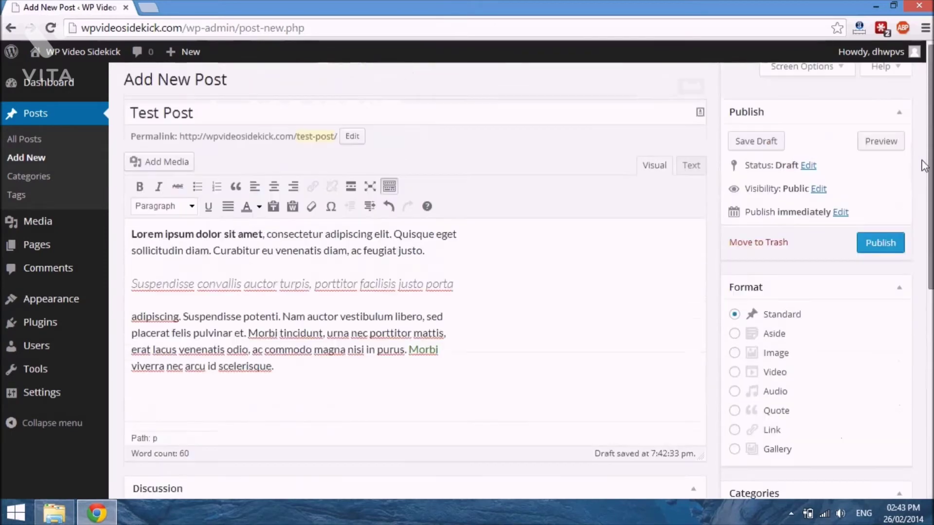
left_click(886, 257)
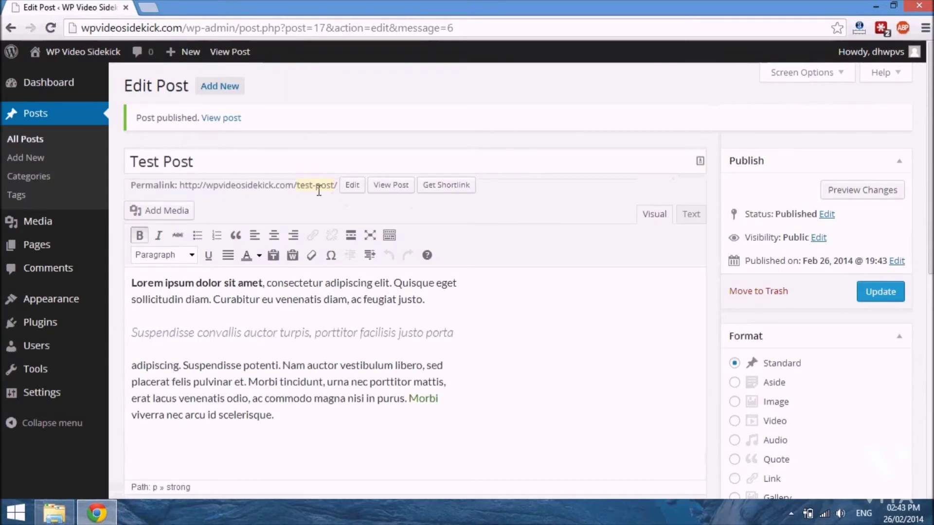
Edit the end of the published post's permalink slug and confirm it as test-post.
left_click(351, 186)
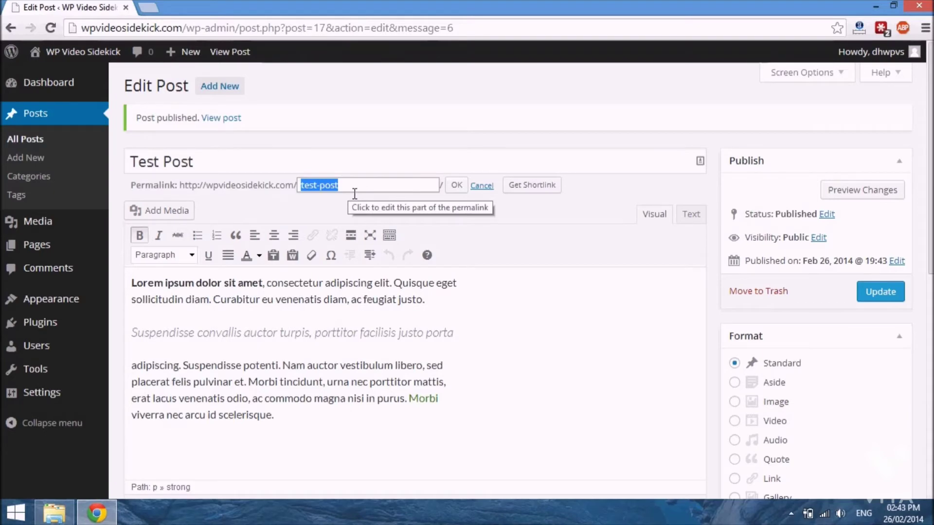
left_click(355, 193)
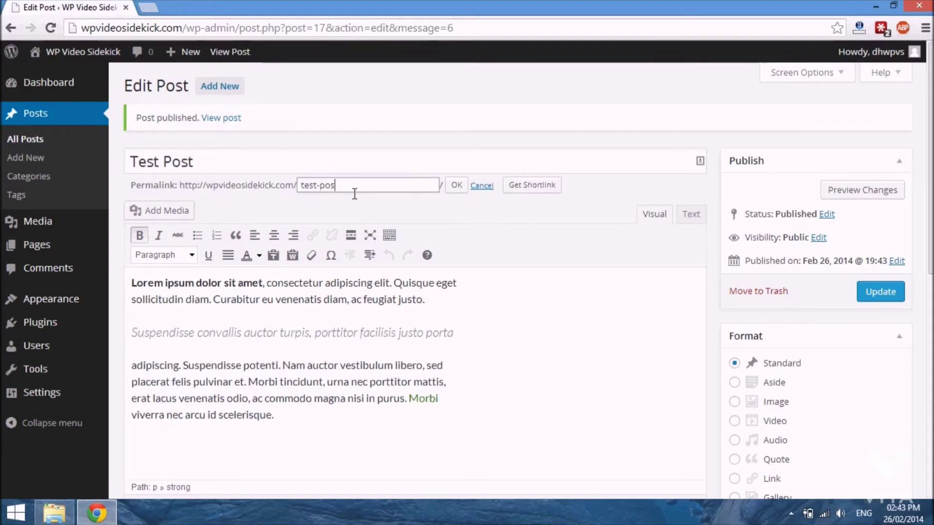
key("BackSpace")
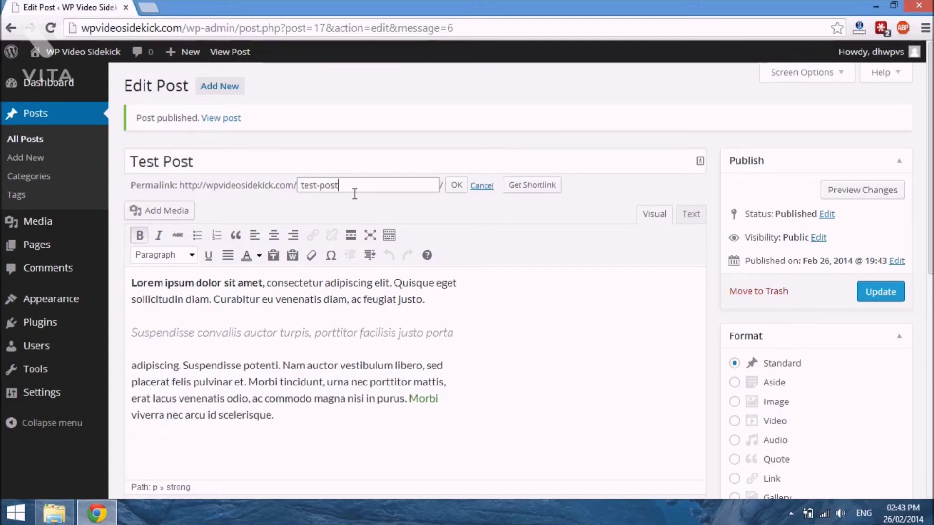
left_click(455, 185)
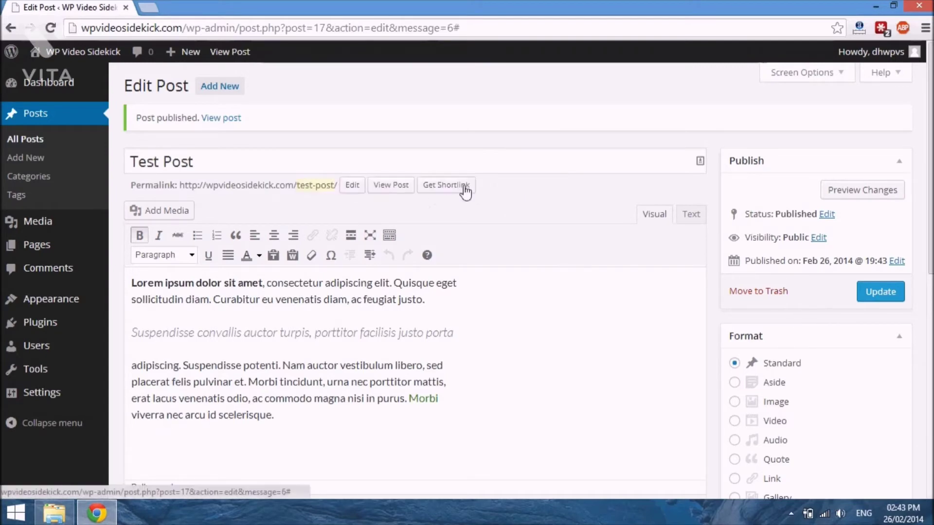
View the published post in a new browser tab and test its "Morbi" link, closing the page it opens.
right_click(396, 186)
left_click(421, 198)
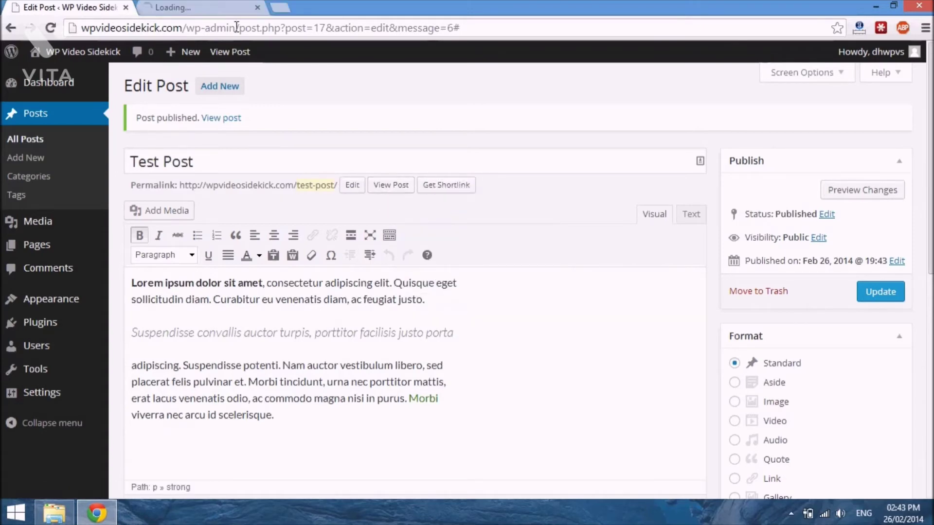
left_click(212, 8)
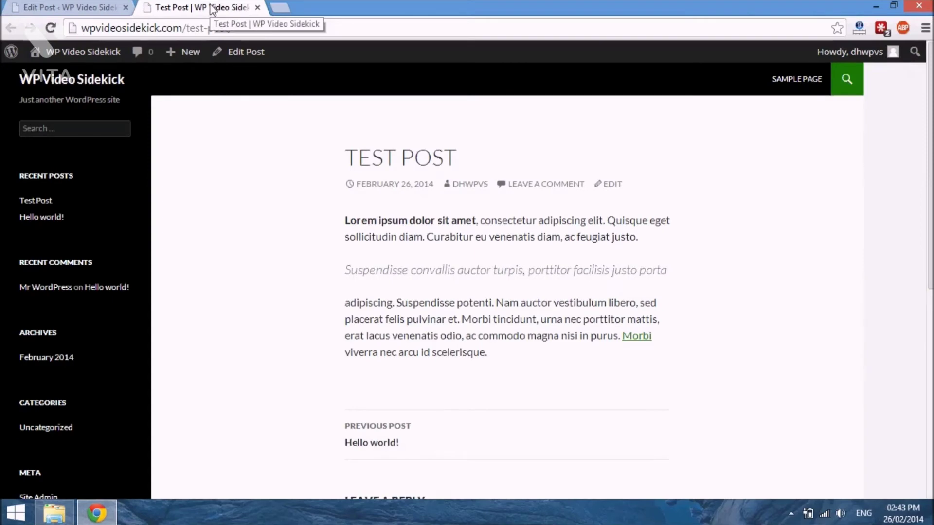
scroll(309, 311, "down", 4)
scroll(309, 311, "up", 4)
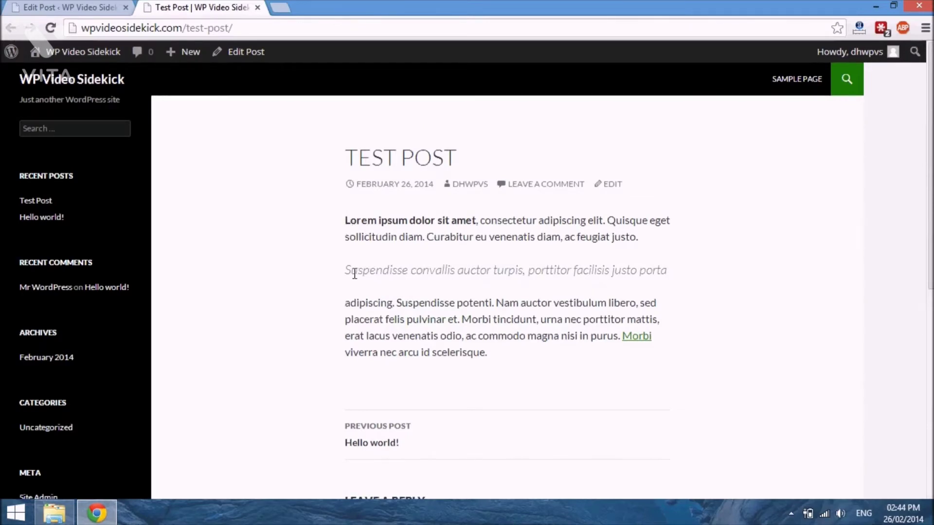
left_click(642, 341)
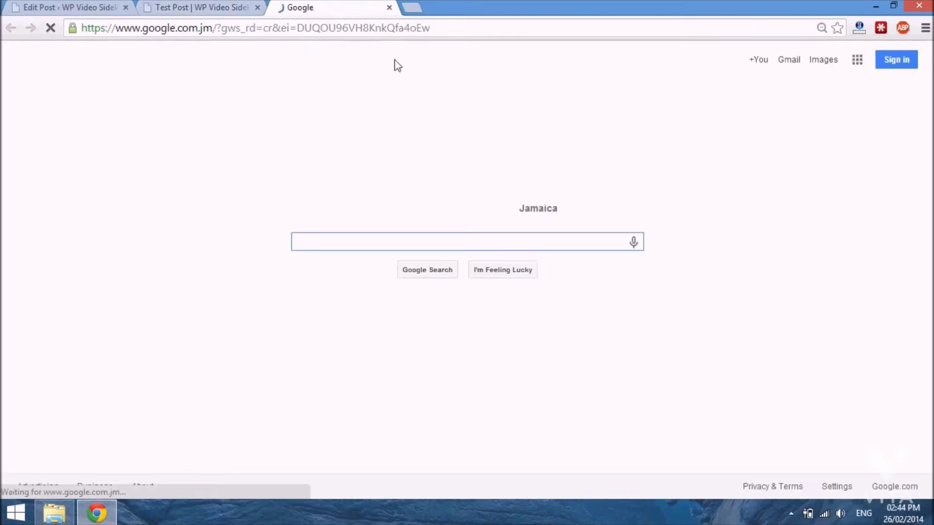
left_click(389, 8)
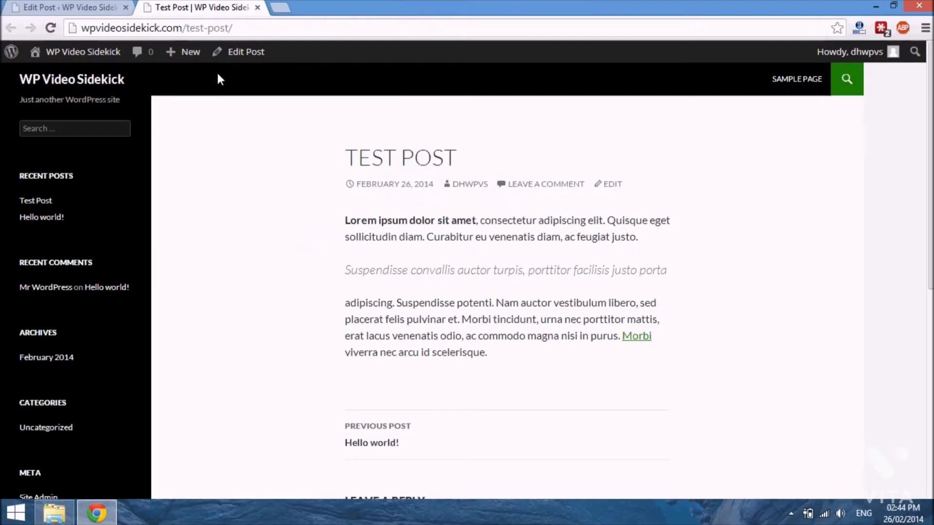
Return to the post's editing page and visit the site's front page from there.
left_click(90, 7)
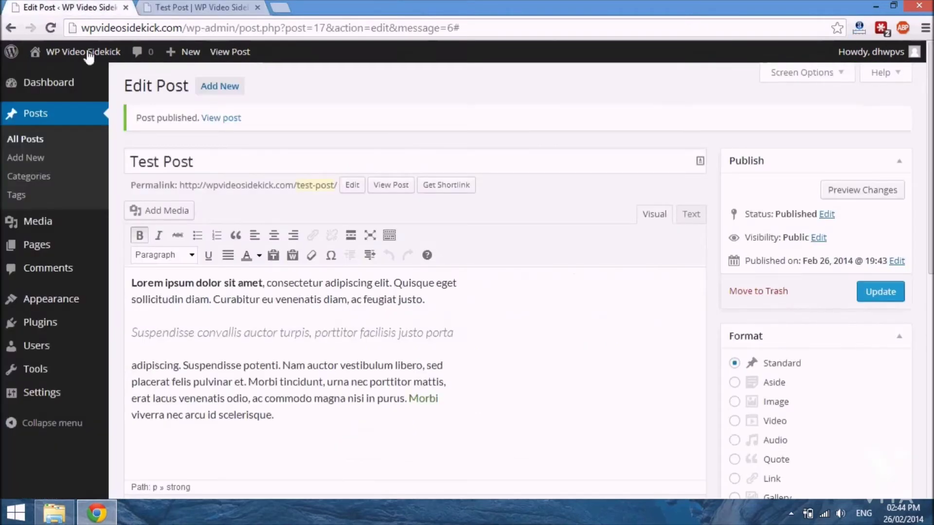
mouse_move(85, 56)
left_click(56, 76)
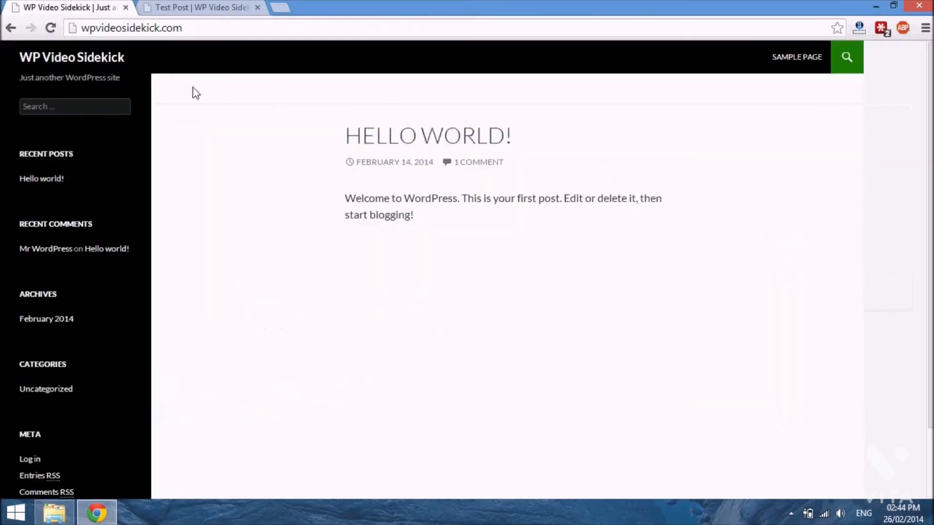
Switch back to the published Test Post and open the site's Dashboard from it.
left_click(196, 8)
left_click(268, 31)
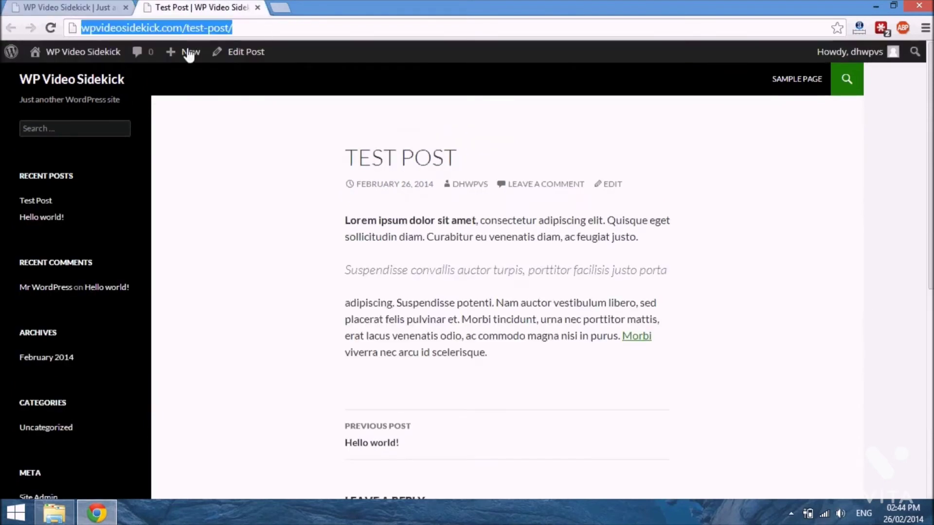
mouse_move(80, 52)
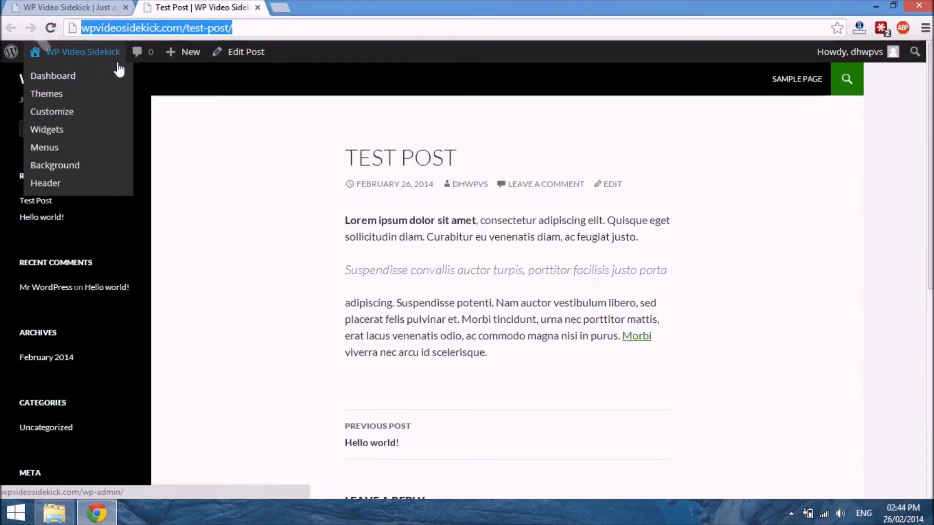
left_click(72, 54)
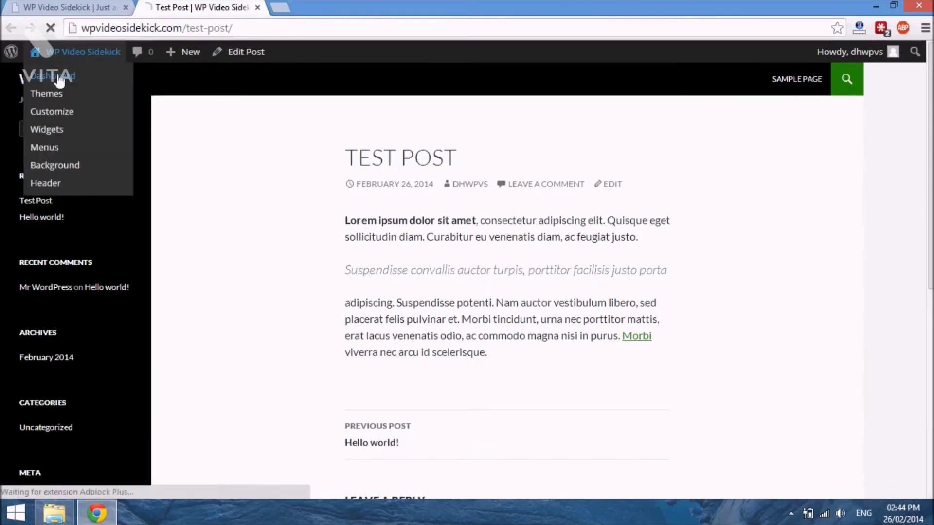
Load the wpvideosidekick.com front page in a new browser tab.
left_click(281, 7)
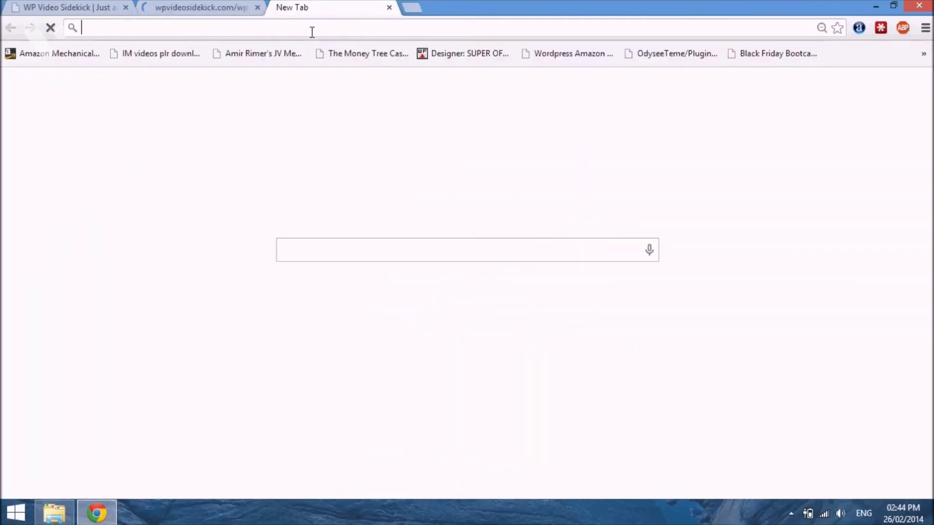
type("wpv")
key("Return")
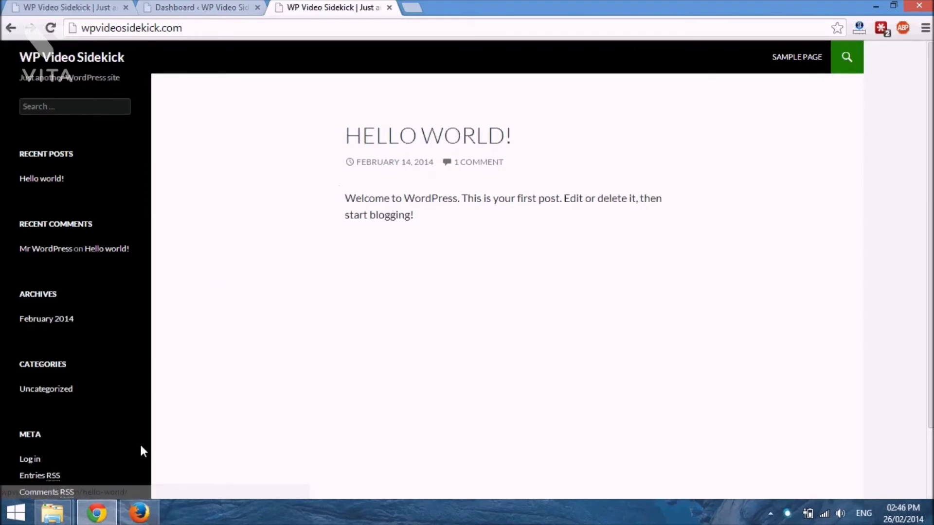
Switch to Firefox and open wpvideosidekick.com there.
mouse_move(139, 513)
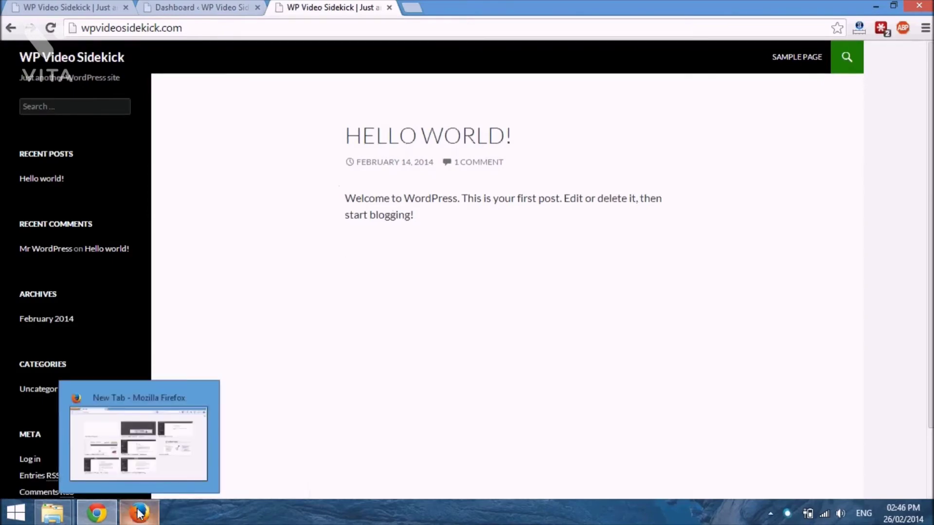
left_click(140, 514)
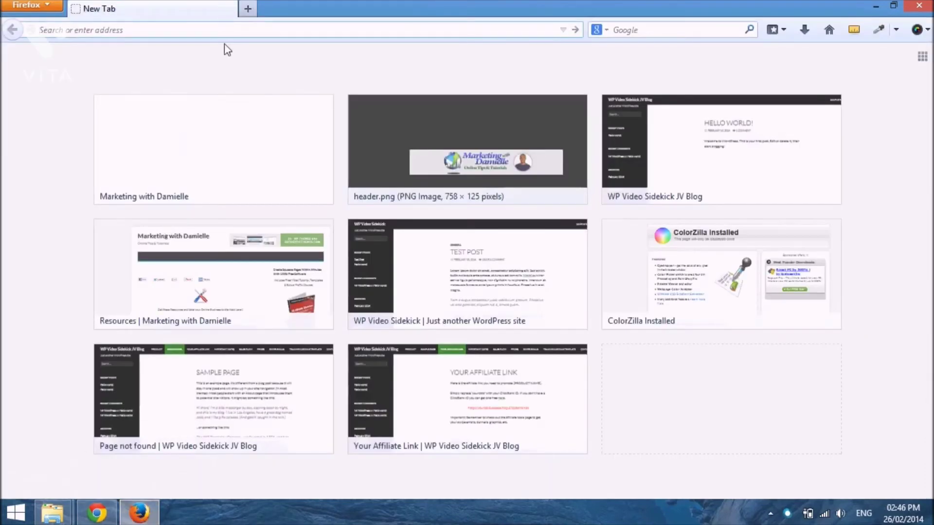
type("wpvideosidekick.com/")
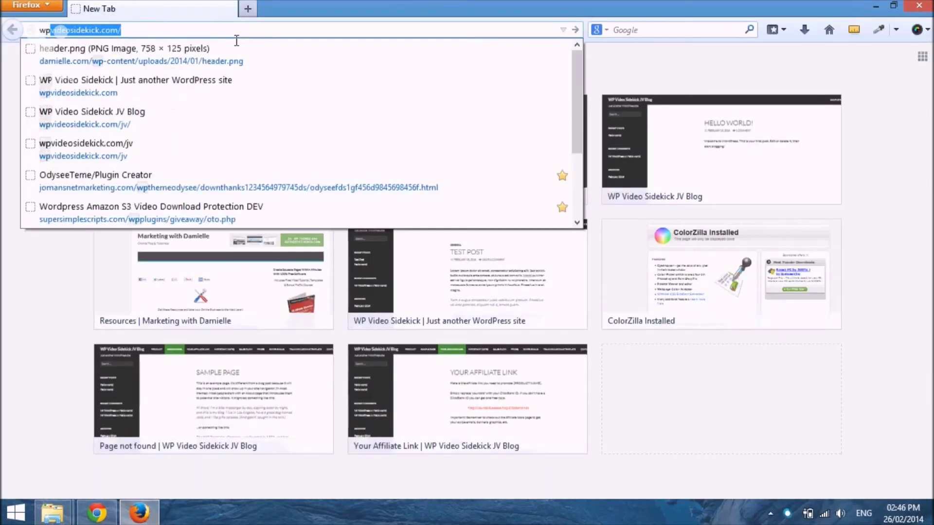
key("Return")
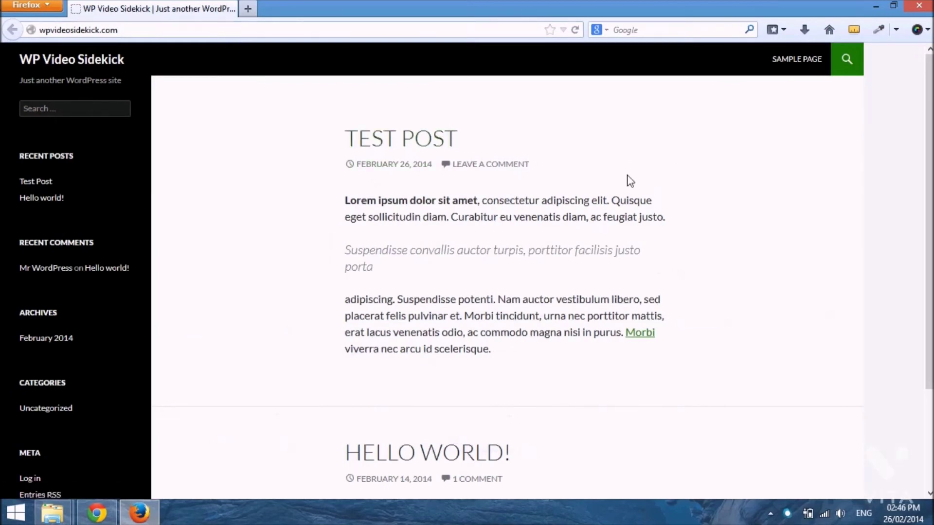
Examine the front page in full, checking how the published posts are listed and formatted.
scroll(629, 180, "down", 3)
scroll(629, 180, "up", 3)
scroll(632, 182, "down", 5)
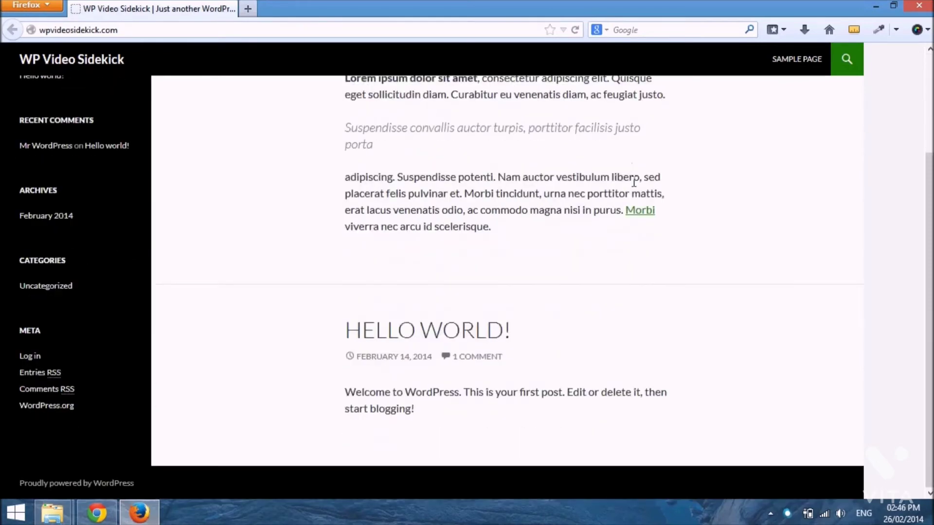
scroll(627, 317, "up", 5)
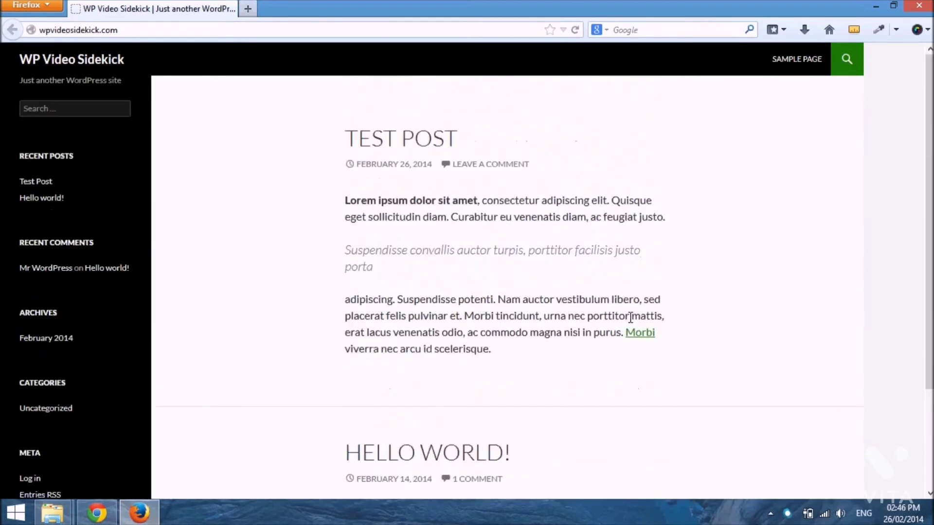
scroll(628, 317, "down", 5)
scroll(627, 317, "up", 5)
scroll(627, 317, "down", 5)
scroll(627, 317, "up", 5)
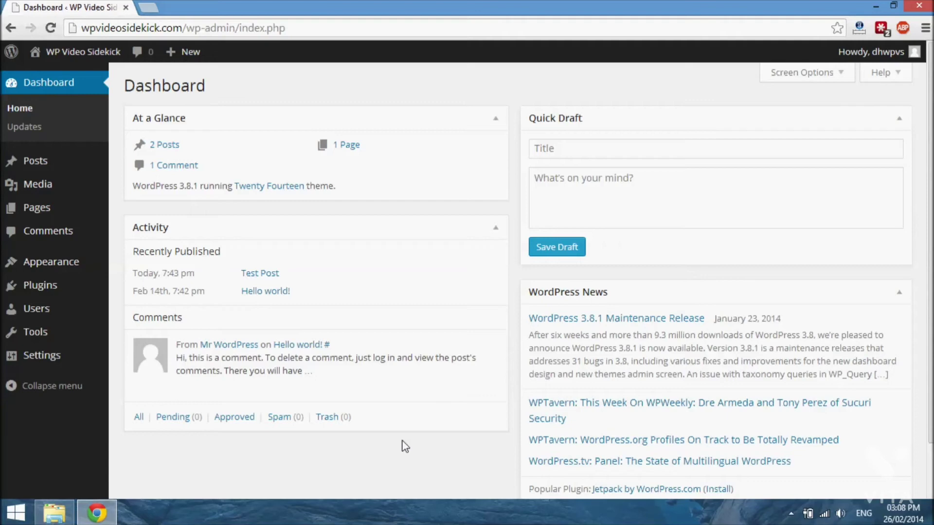
Add a new page titled "About Me" and fill its body with the placeholder paragraph starting "Vestibulum ante ipsum primis in faucibus".
left_click(38, 204)
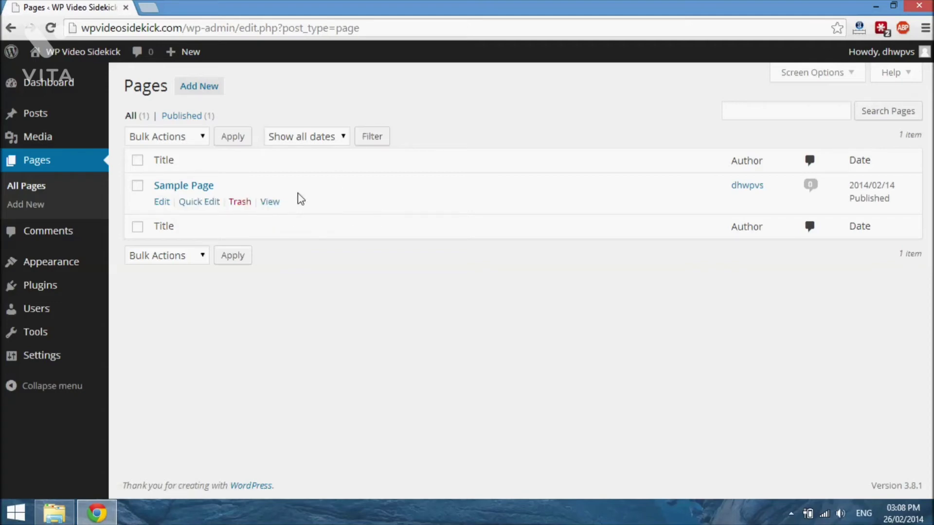
left_click(199, 92)
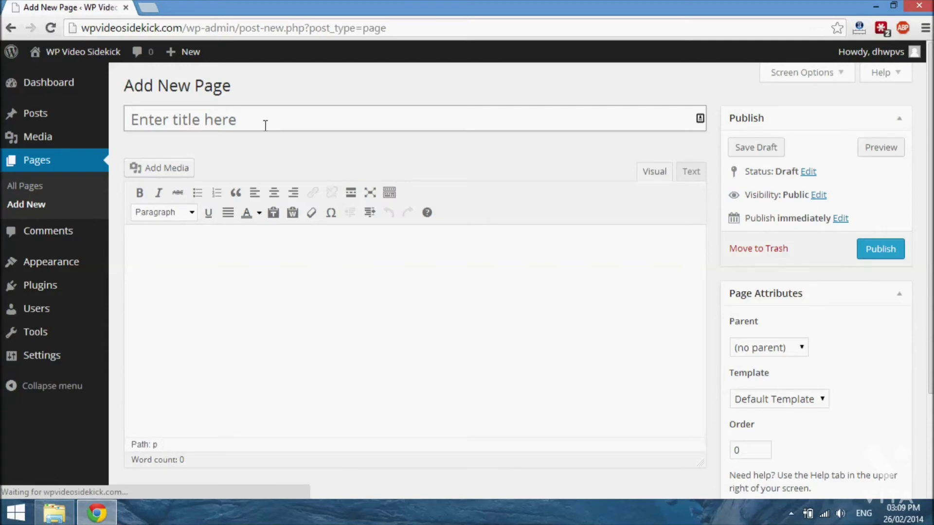
type("About ")
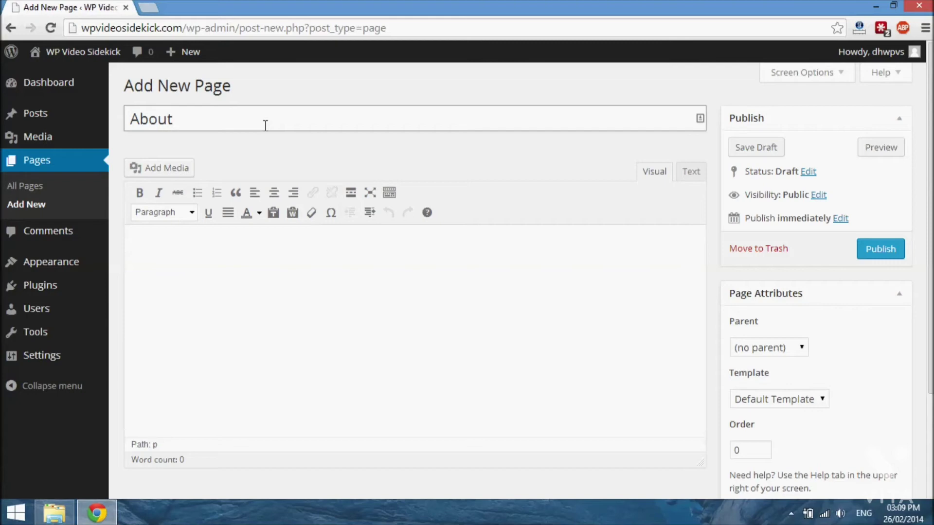
type("Me")
left_click(209, 261)
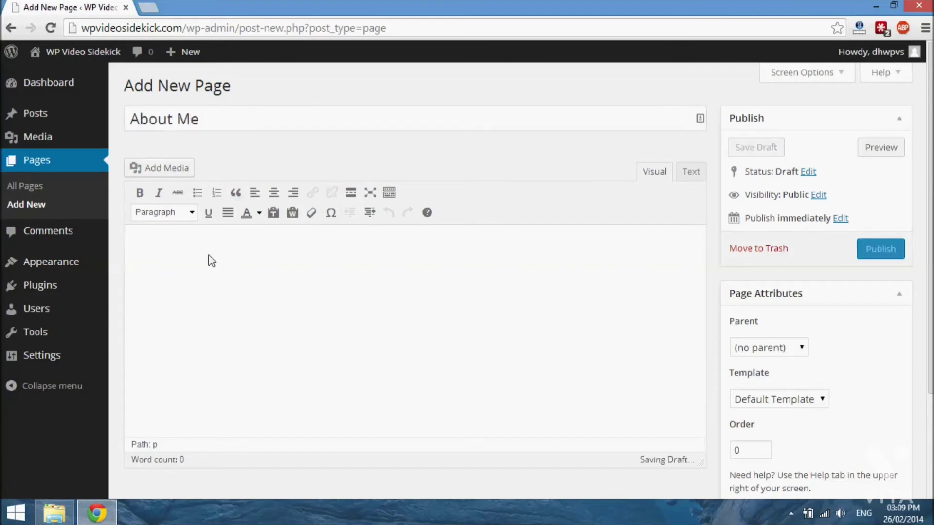
type("Vestibulum ante ipsum primis in faucibus orci luctus et ultrices posuere cubilia Curae; Suspendisse at nibh ipsum. Interdum et malesuada fames ac ante ipsum primis in faucibus. Etiam placerat suscipit nisl, vitae rhoncus ligula condimentum a. Ut rhoncus est sapien, et luctus justo sollicitudin suscipit. Donec tortor libero, tempor ut massa a, iaculis euismod tellus. Pellentesque habitant morbi tristique senectus et netus et malesuada fames ac turpis egestas. Quisque venenatis enim ligula. In in dapibus felis. Donec lacinia volutpat diam et varius. Proin vel lectus odio. Vestibulum et elementum justo, eu sagittis ipsum. Aenean volutpat elit suscipit metus laoreet tincidunt nec ac libero. Morbi sapien tellus, posuere sed elit eu, sollicitudin ullamcorper risus.")
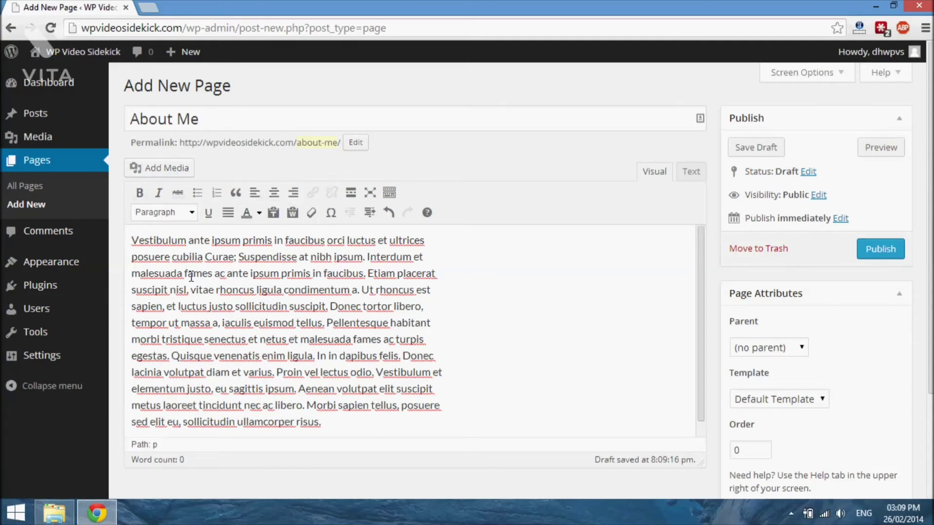
Try to format only the first line of the body paragraph as Heading 1, then undo the format change.
left_click_drag(131, 240, 436, 244)
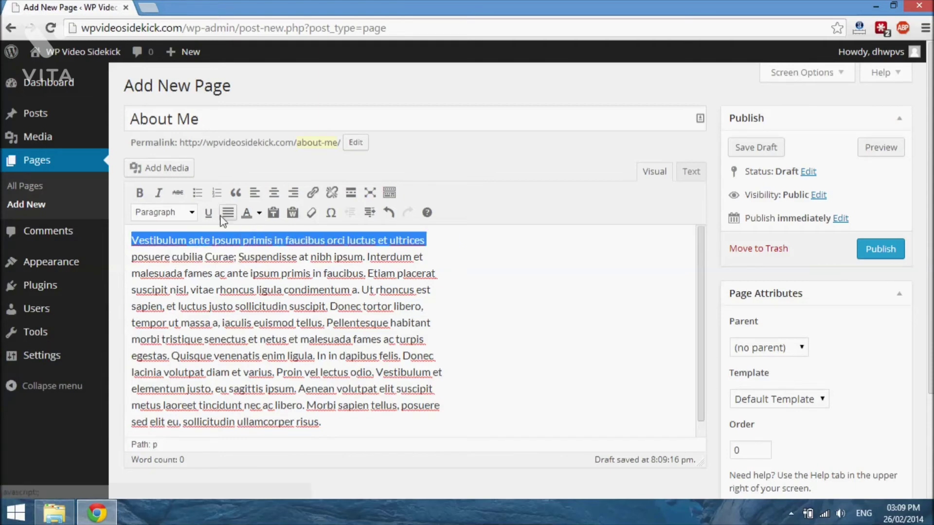
left_click(192, 212)
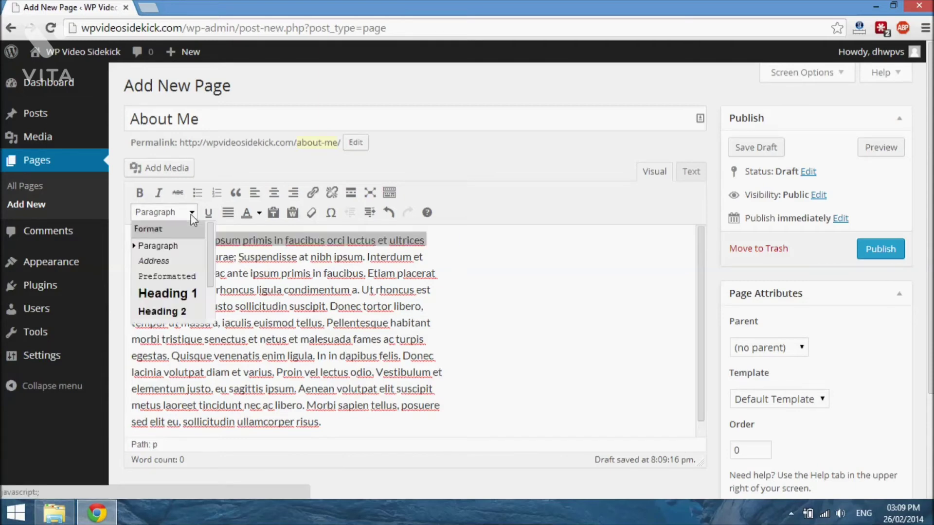
left_click(170, 294)
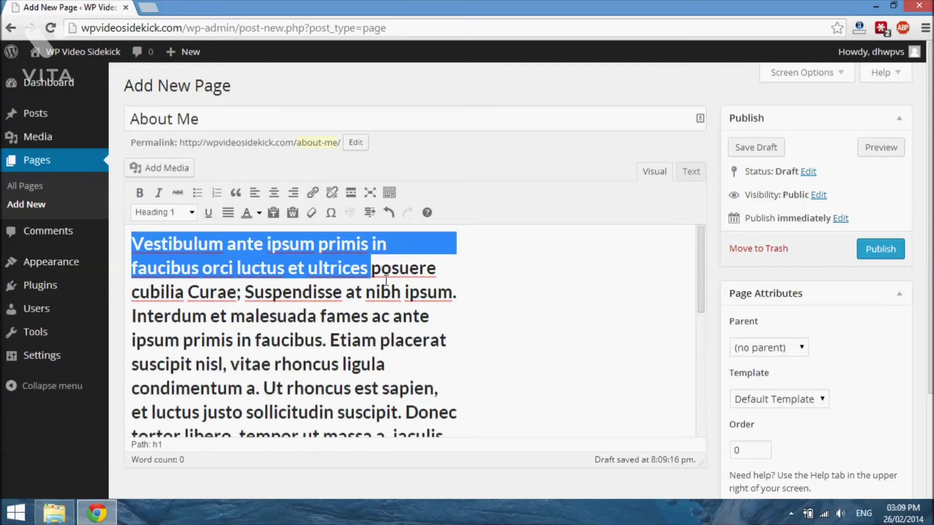
left_click(384, 281)
key("ctrl+z")
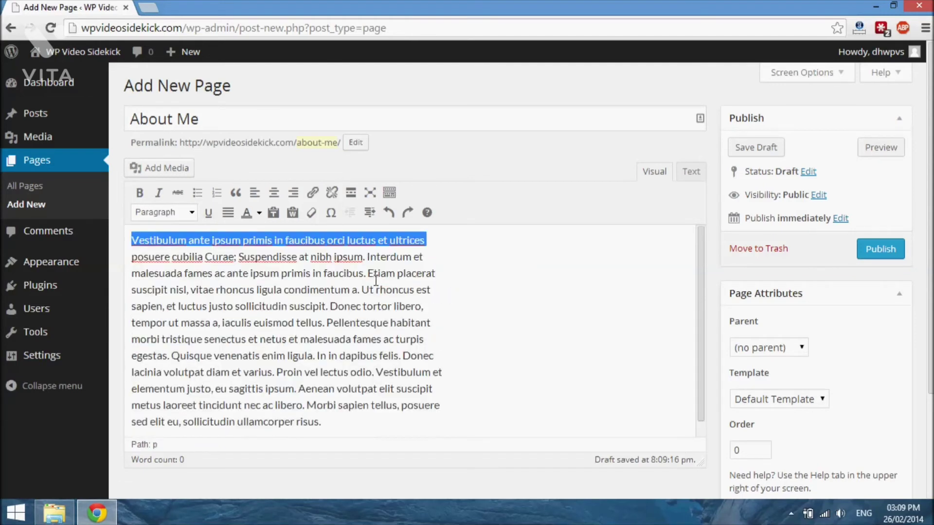
Split the line ending in "ultrices" off into its own paragraph and format it as Heading 1.
left_click(175, 284)
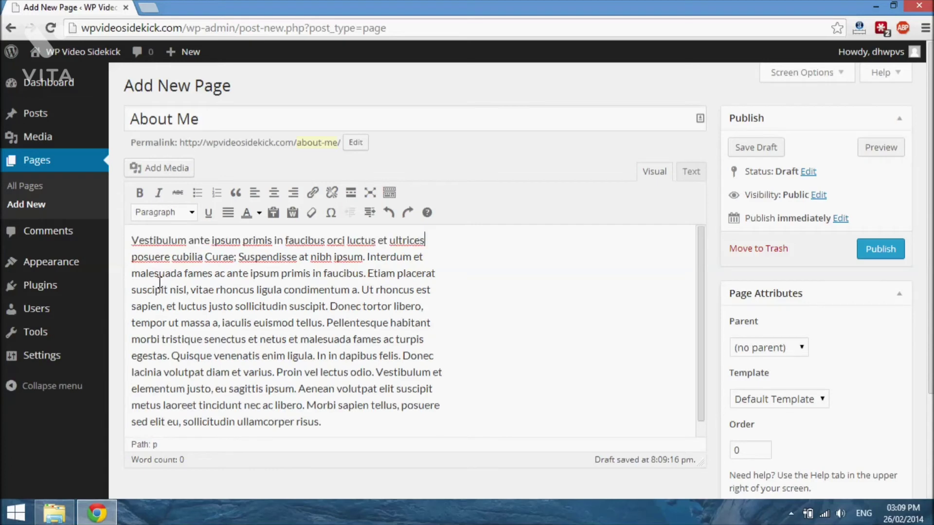
key("Up")
key("Return")
key("Up")
key("shift+End")
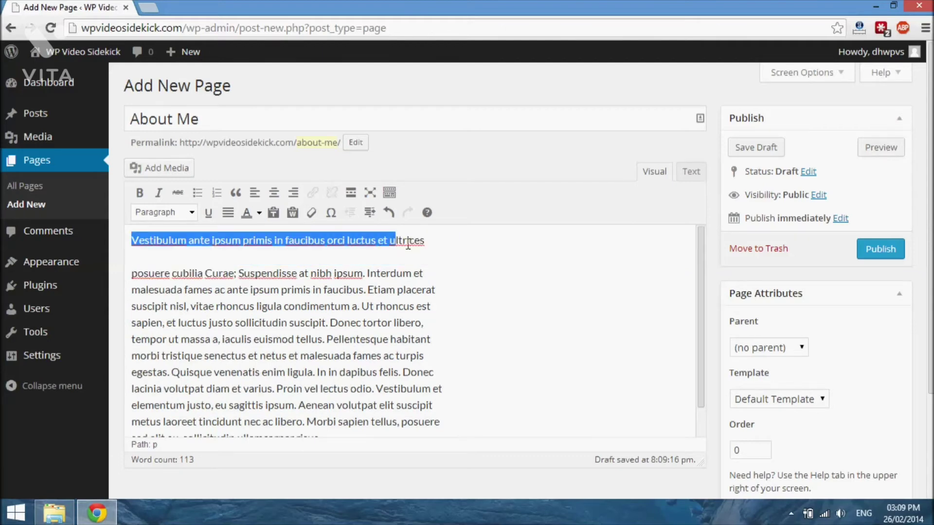
left_click(192, 213)
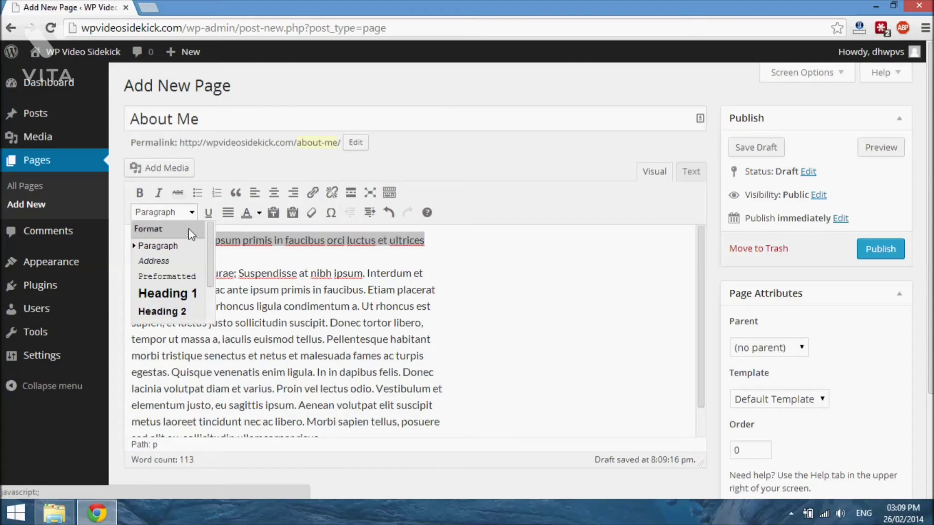
left_click(172, 294)
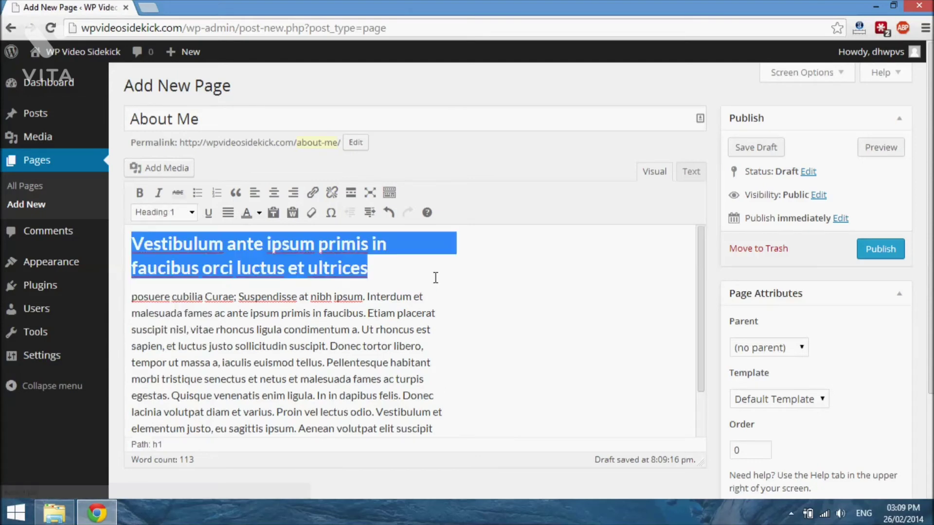
left_click(402, 277)
Center the heading "Vestibulum ante ipsum primis in faucibus orci luctus et ultrices".
left_click_drag(131, 240, 370, 272)
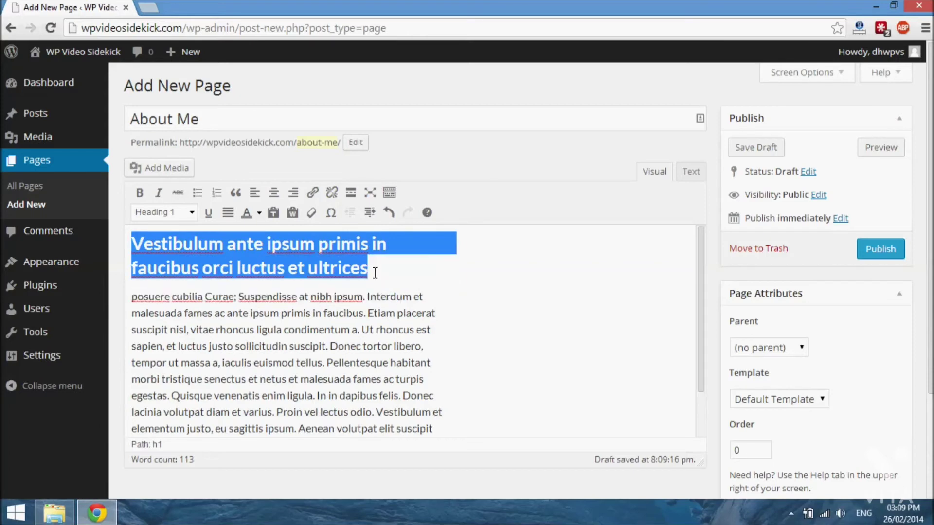
left_click(274, 194)
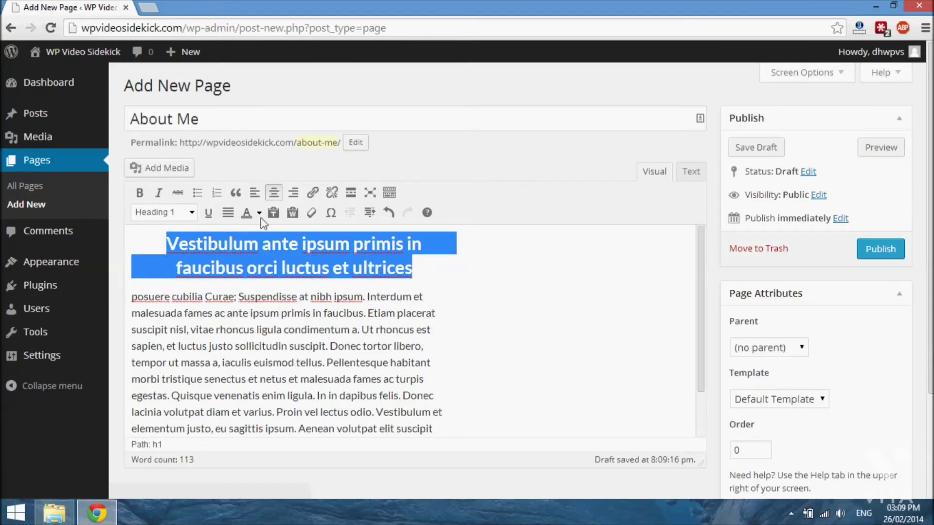
left_click(440, 272)
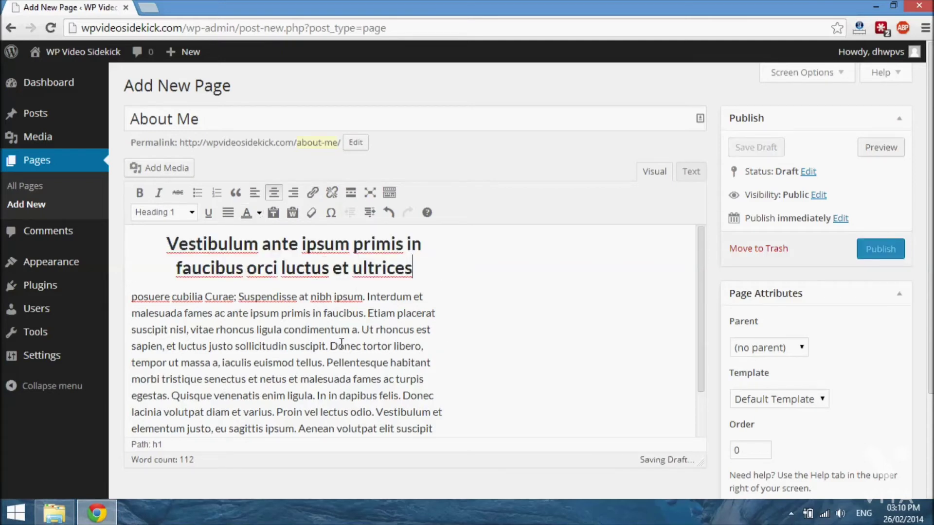
Underline the words "Donec tortor libero" in the body paragraph.
left_click_drag(330, 348, 424, 351)
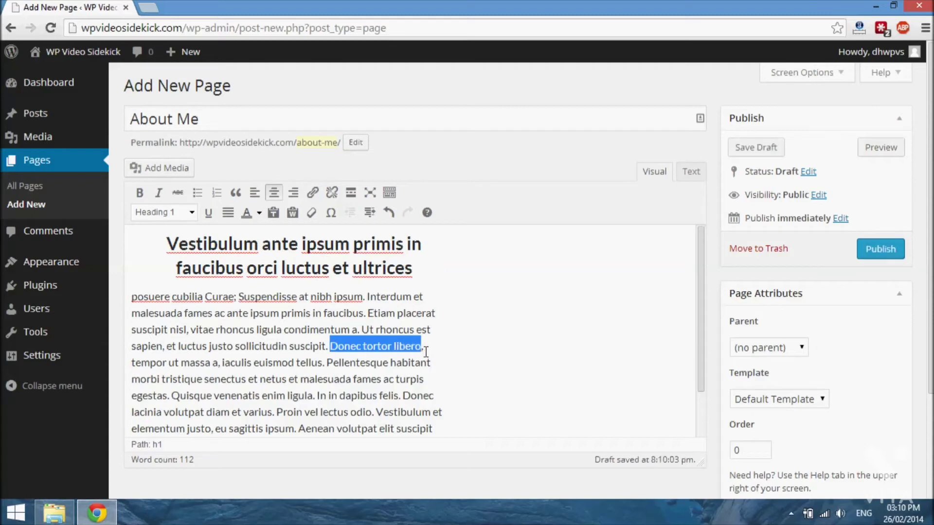
left_click(208, 214)
left_click(394, 395)
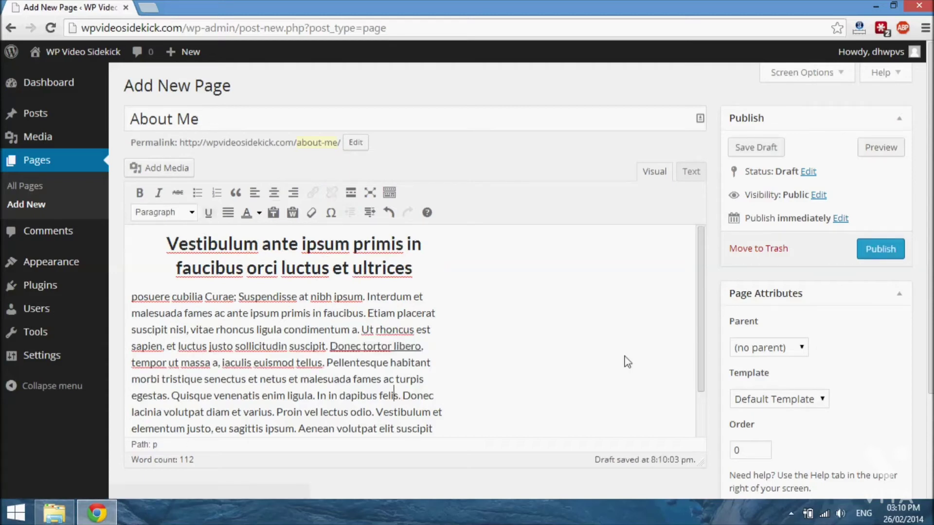
Show the Discussion and Author boxes on the page editing screen.
left_click_drag(699, 329, 697, 264)
left_click_drag(931, 234, 930, 316)
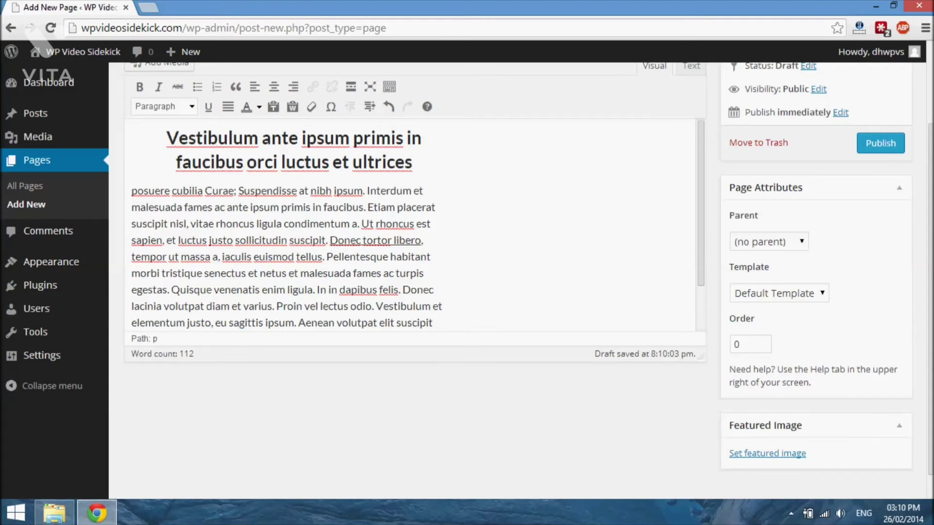
scroll(529, 279, "up", 3)
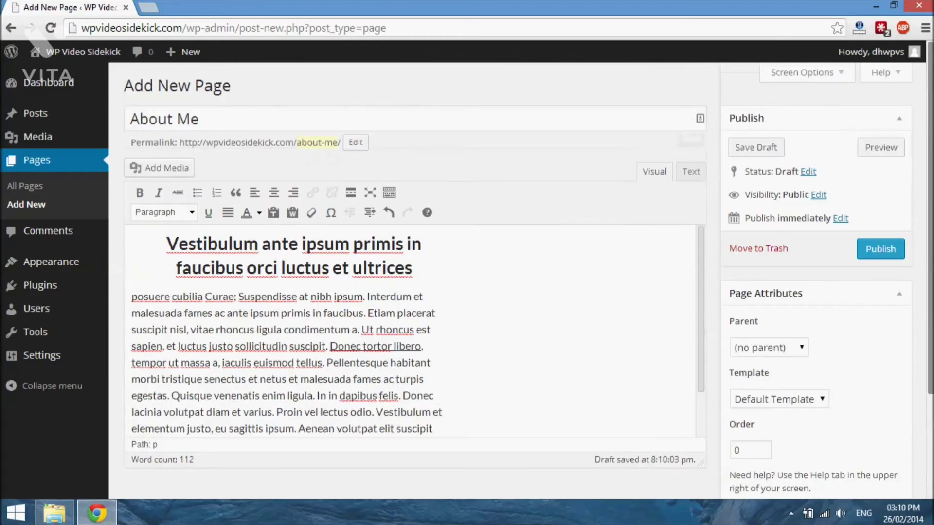
left_click(839, 77)
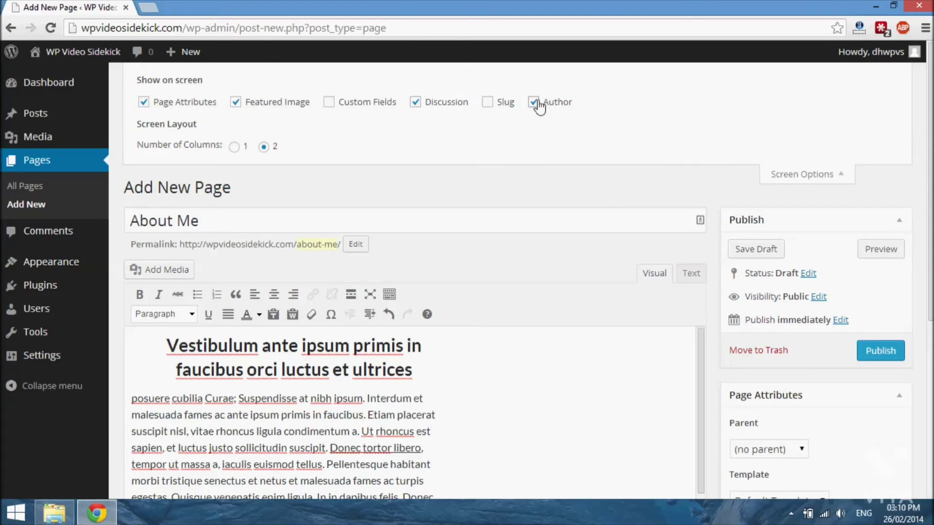
Examine the choices offered for the page's author, parent page and template.
scroll(635, 125, "down", 7)
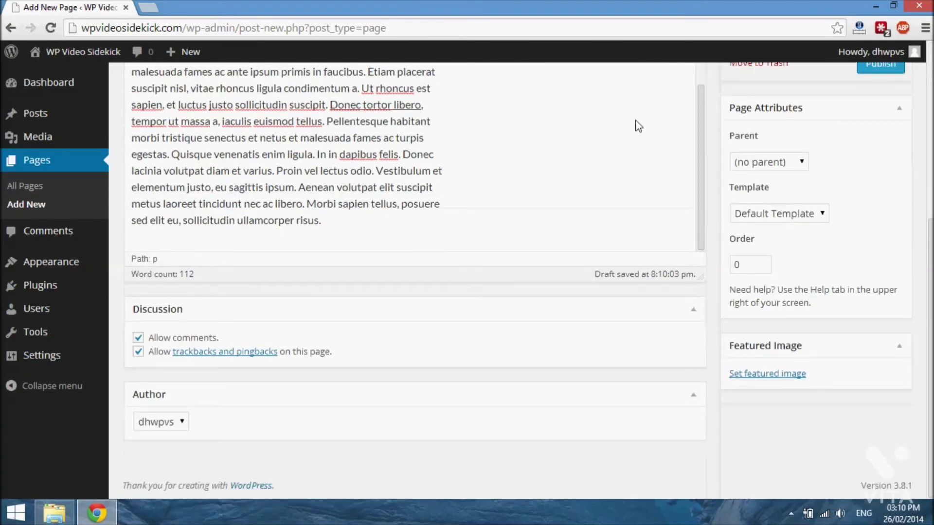
left_click(183, 423)
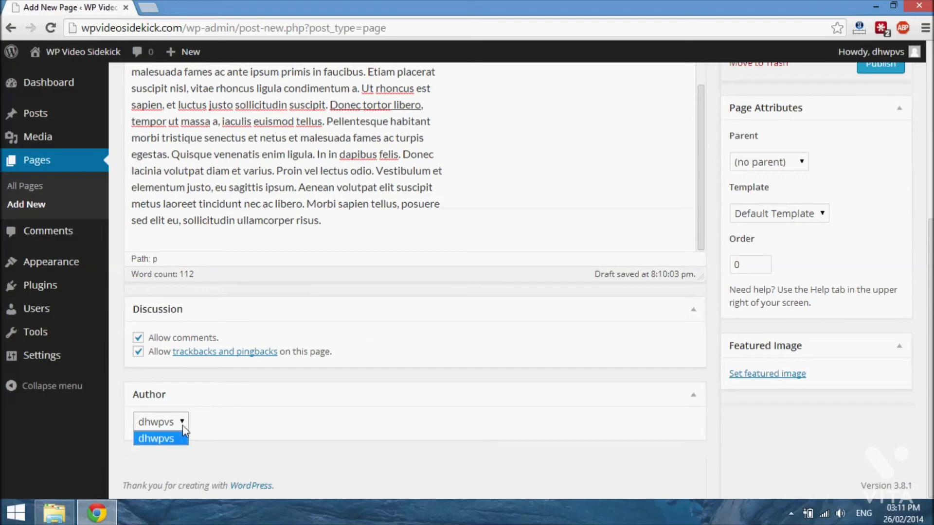
left_click(183, 425)
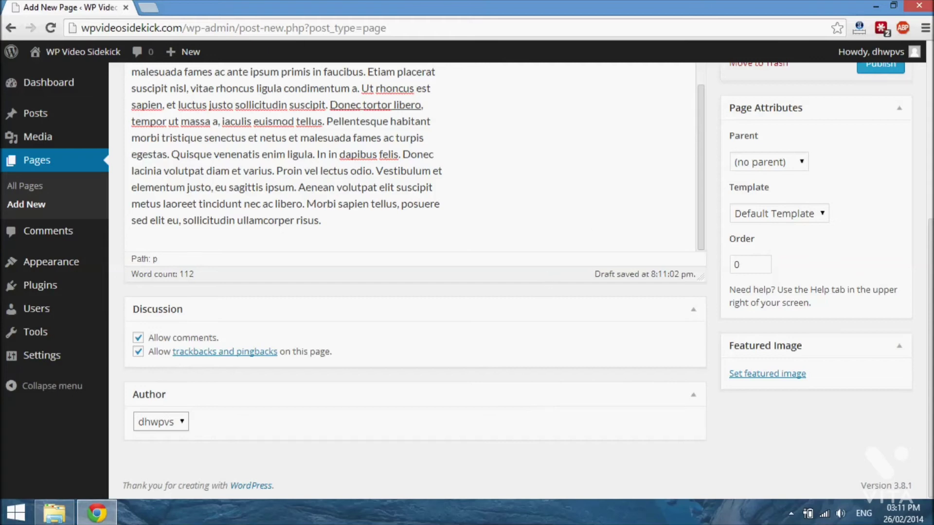
scroll(822, 233, "up", 1)
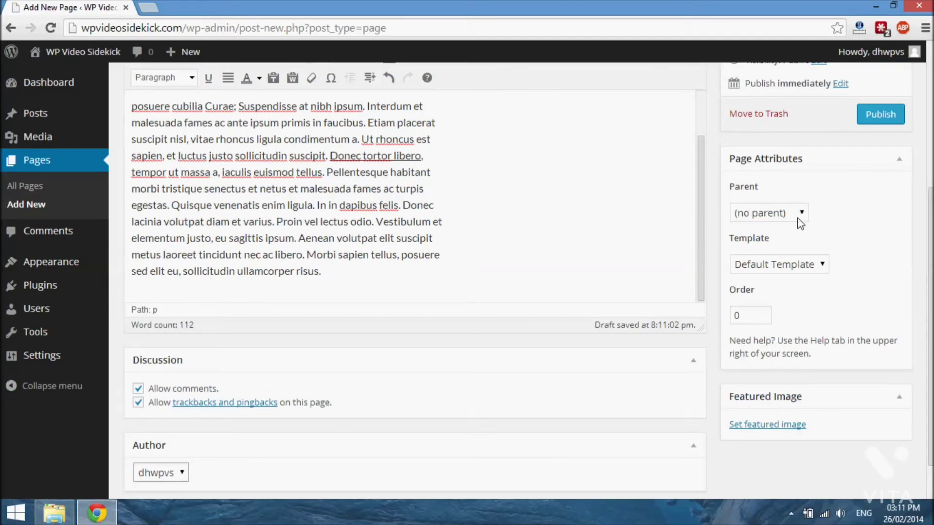
left_click(797, 217)
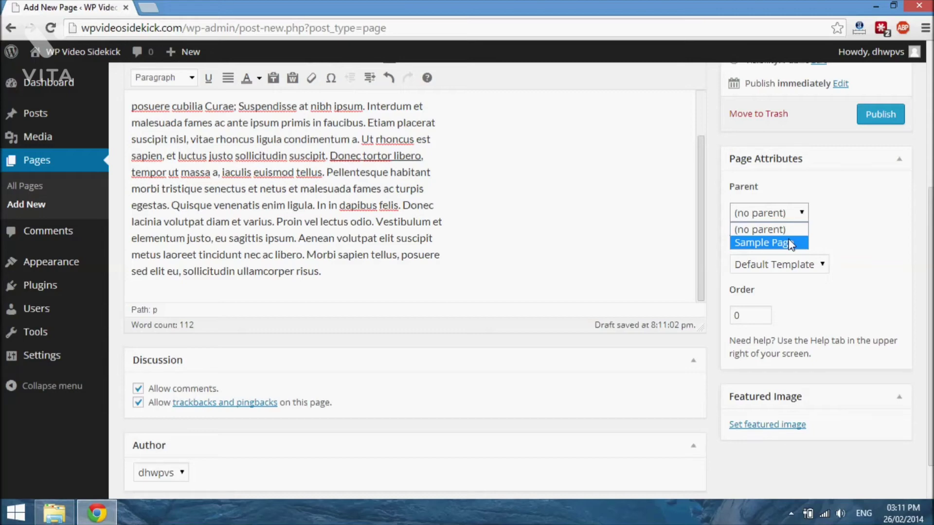
left_click(846, 235)
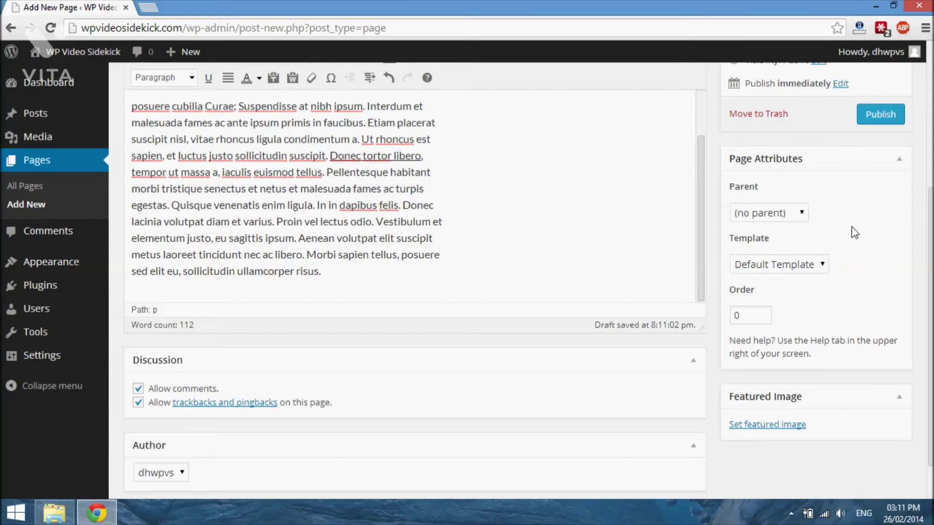
left_click(824, 266)
left_click(825, 266)
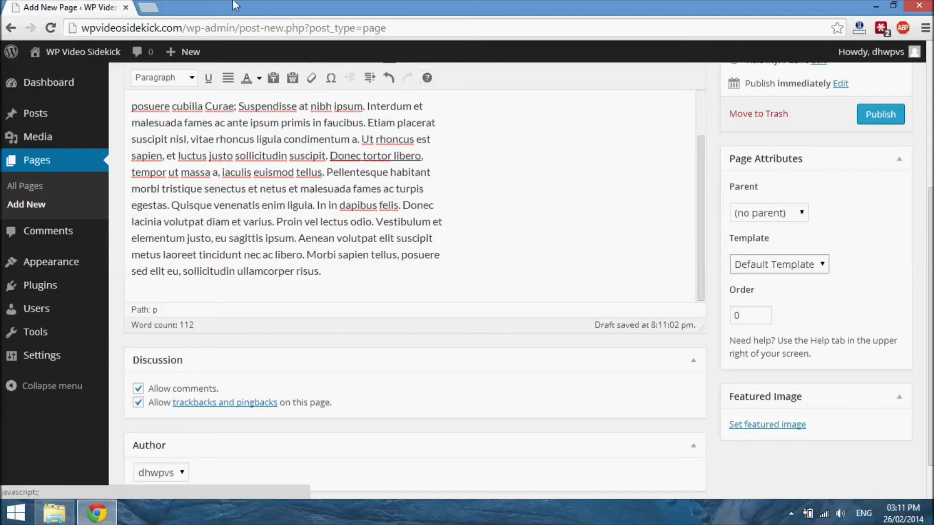
Open wpvideosidekick.com in a new browser tab and examine its Sample Page from the title down to the comment form.
left_click(148, 7)
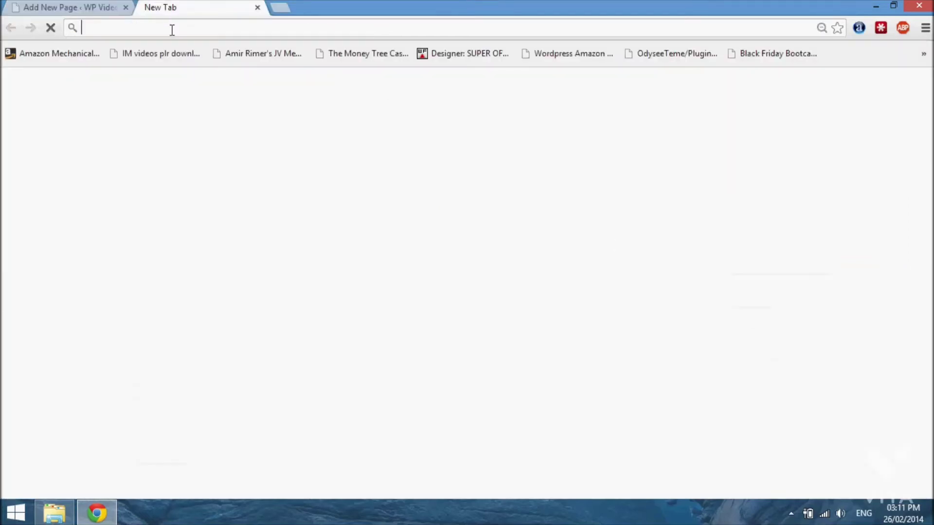
type("wpvideosidekick.com")
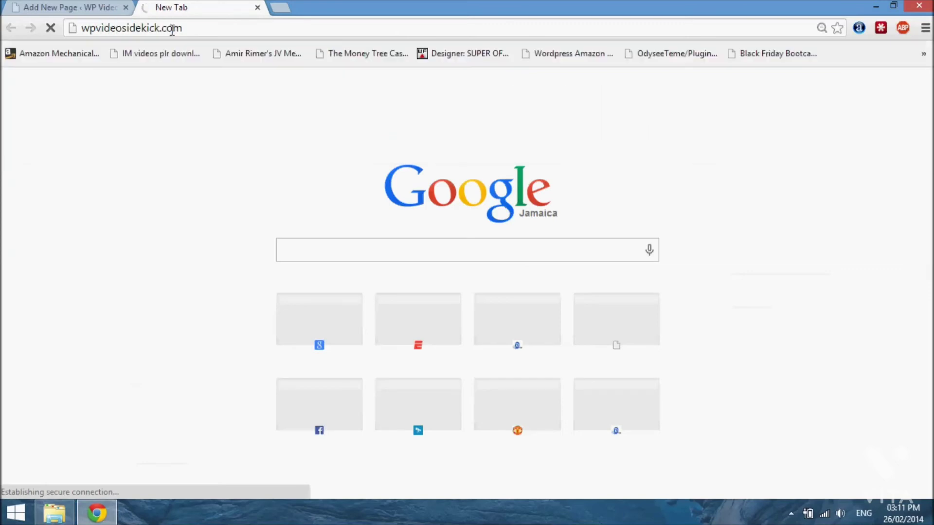
key("Return")
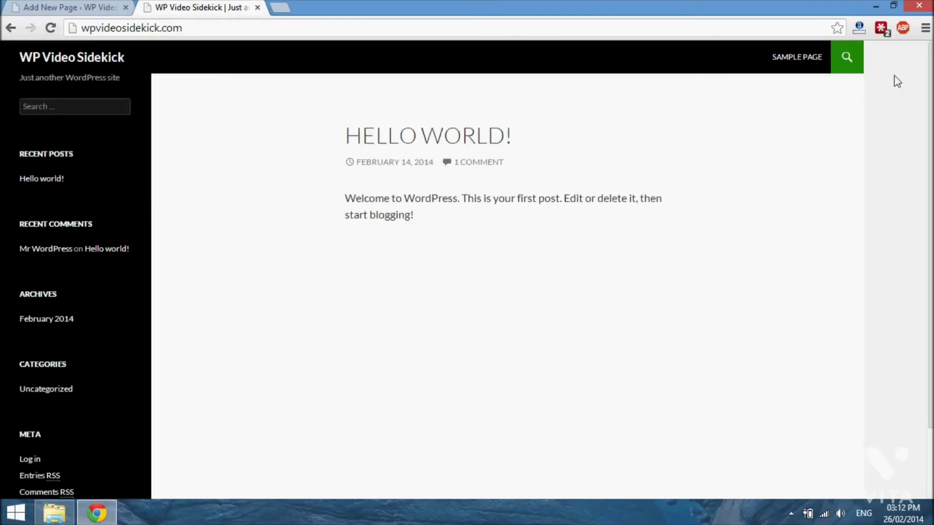
left_click(809, 66)
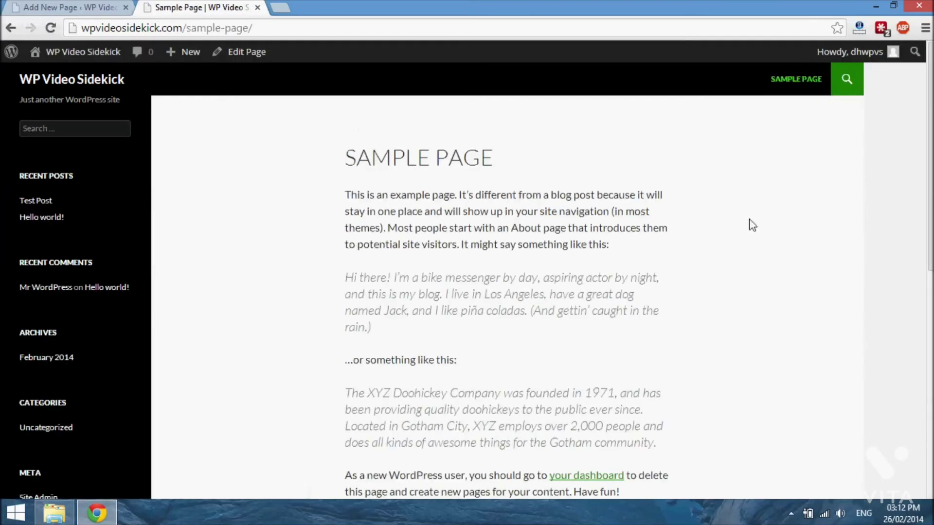
scroll(754, 241, "down", 5)
scroll(754, 241, "up", 5)
scroll(754, 241, "down", 8)
scroll(754, 242, "up", 8)
scroll(869, 342, "down", 15)
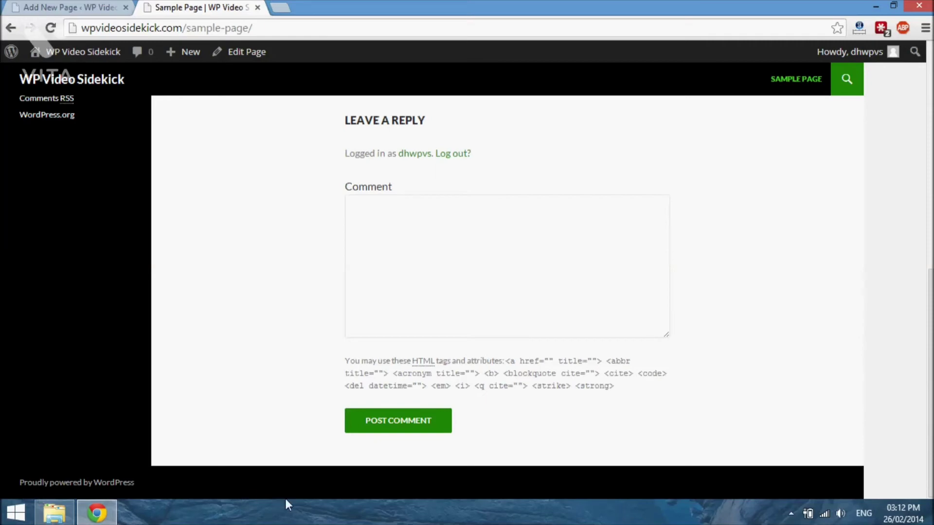
scroll(748, 269, "up", 15)
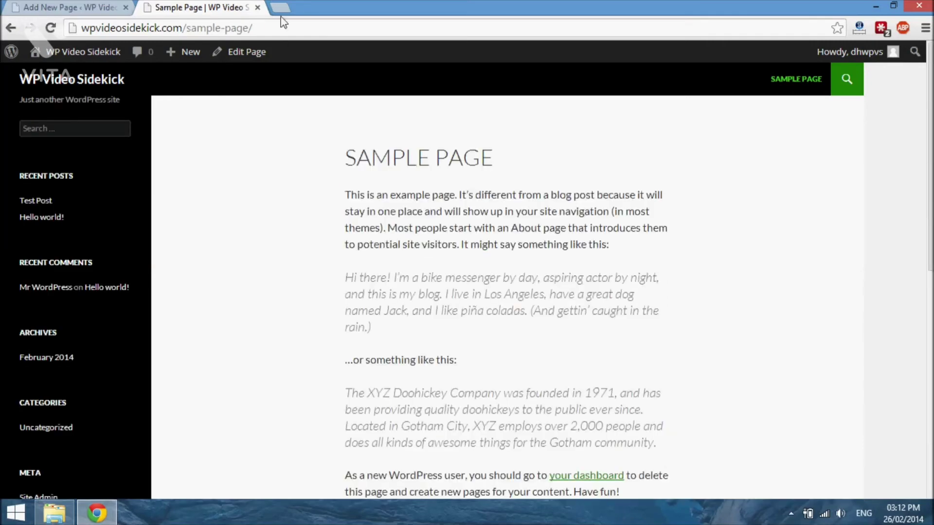
Return to the About Me page editor, check which page templates are offered and review the remaining page settings.
left_click(73, 7)
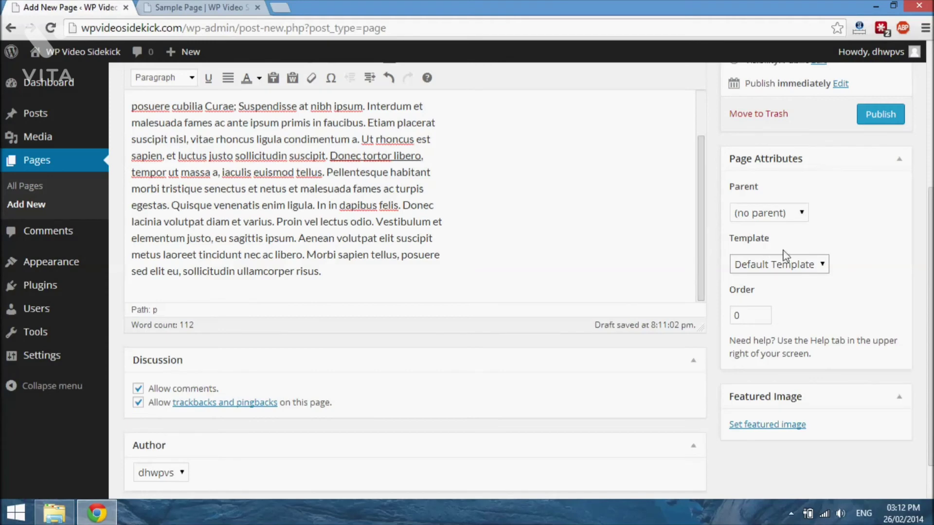
left_click(821, 266)
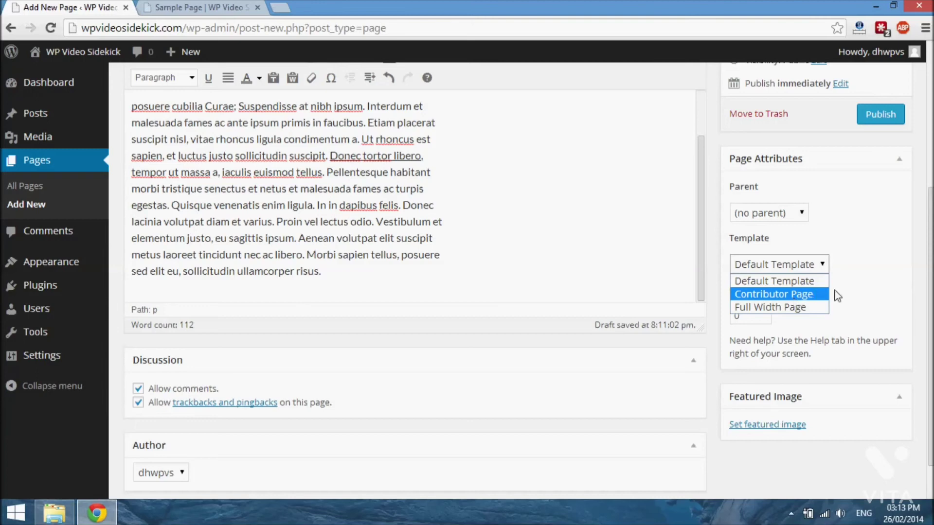
left_click(850, 289)
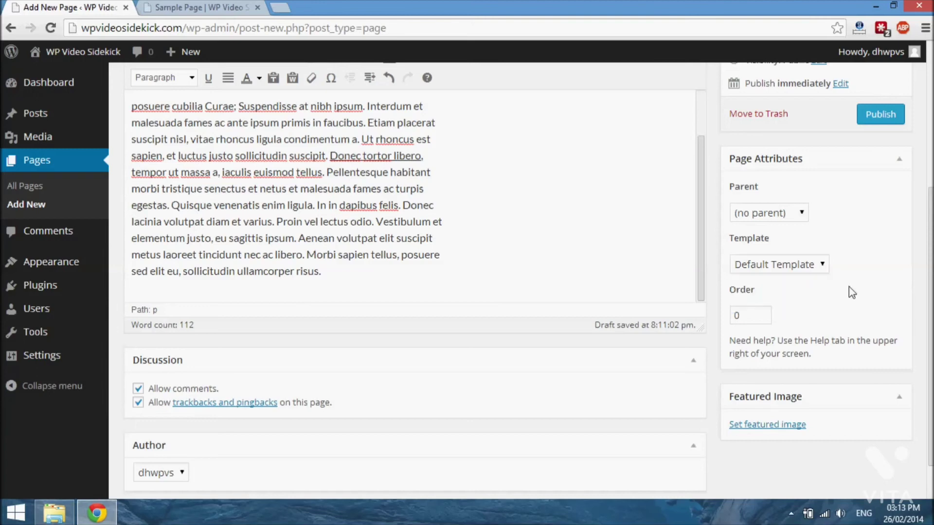
scroll(848, 287, "down", 1)
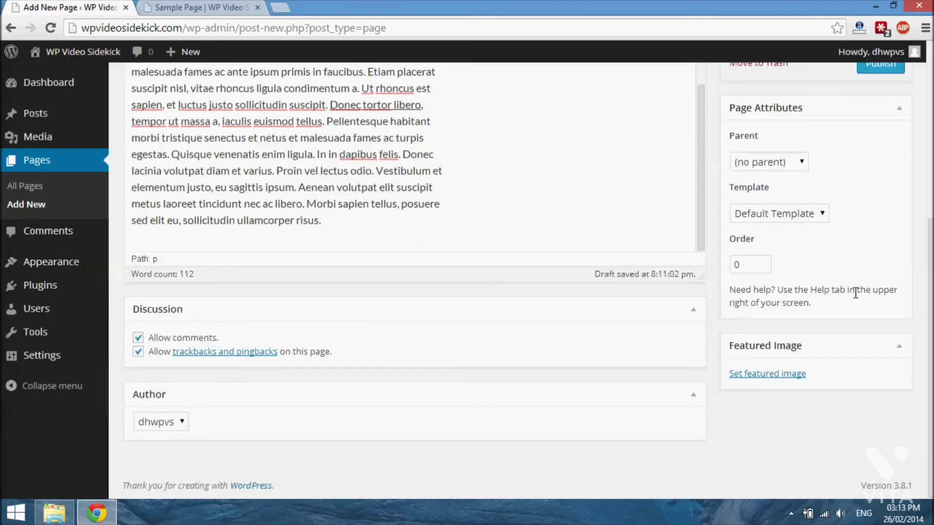
scroll(848, 287, "up", 6)
scroll(848, 287, "down", 6)
scroll(879, 228, "up", 4)
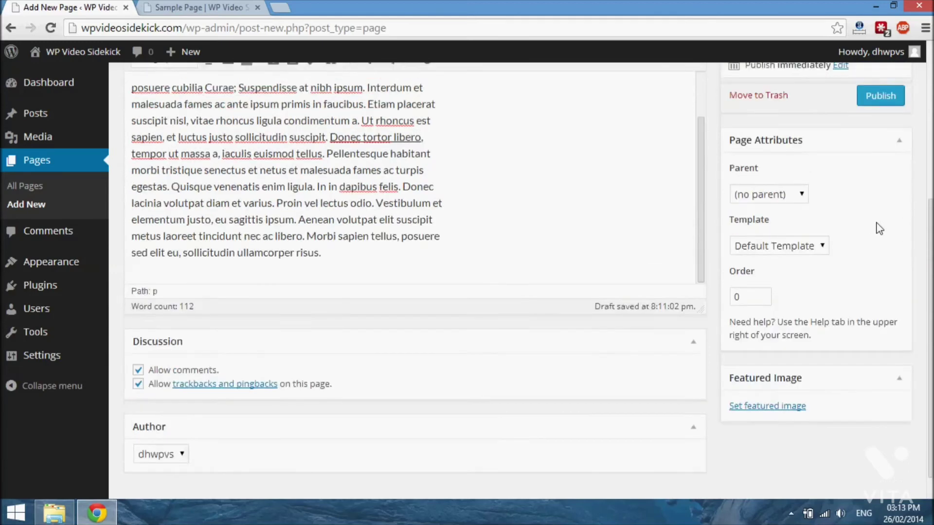
scroll(879, 228, "down", 3)
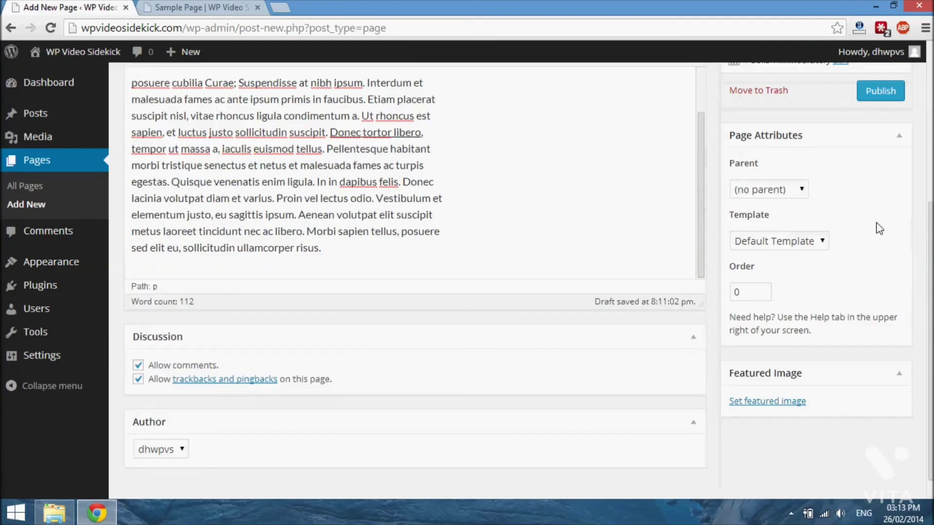
Disallow comments and trackbacks and pingbacks on the About Me page.
scroll(879, 227, "down", 1)
scroll(879, 228, "up", 6)
scroll(878, 227, "down", 6)
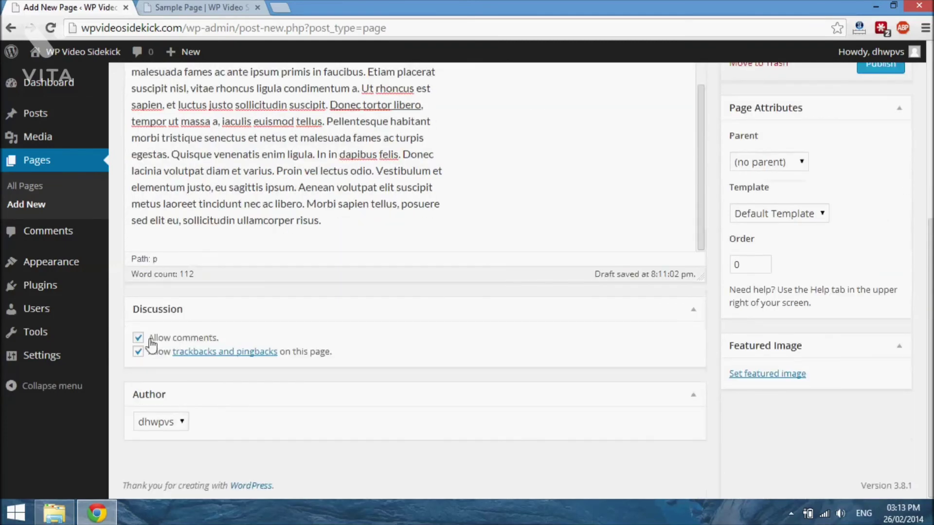
left_click(138, 338)
left_click(139, 351)
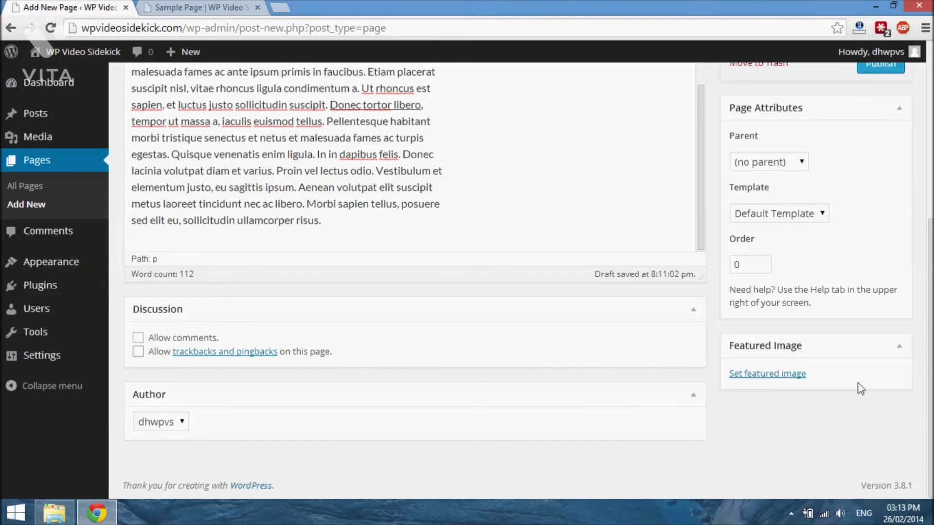
Publish the About Me page.
left_click_drag(930, 371, 930, 225)
left_click(798, 83)
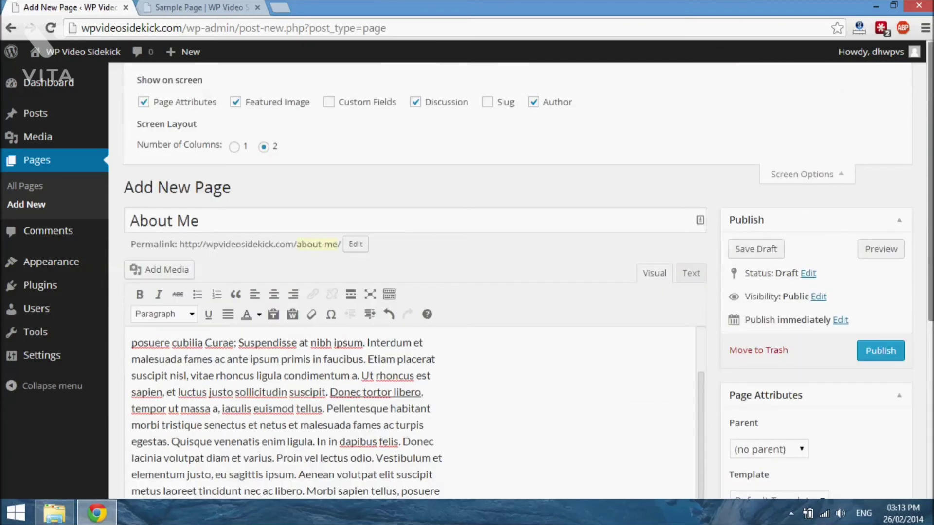
scroll(918, 193, "down", 1)
left_click(871, 320)
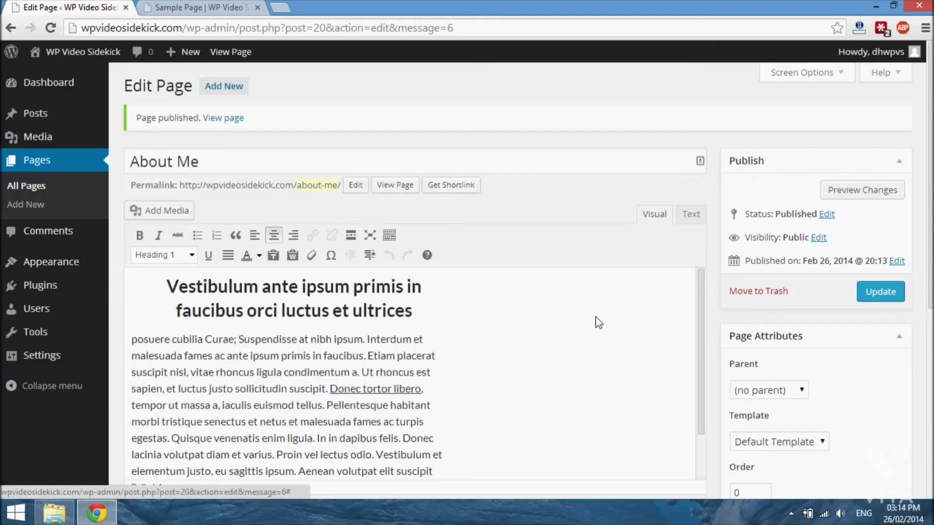
Open the published About Me page in a new browser tab and examine it from the title to the footer.
right_click(404, 183)
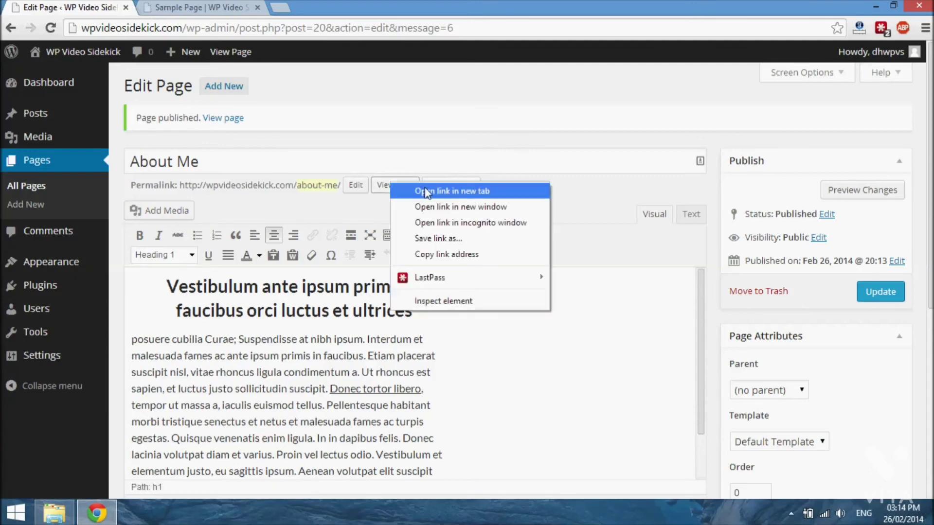
left_click(440, 190)
left_click(216, 8)
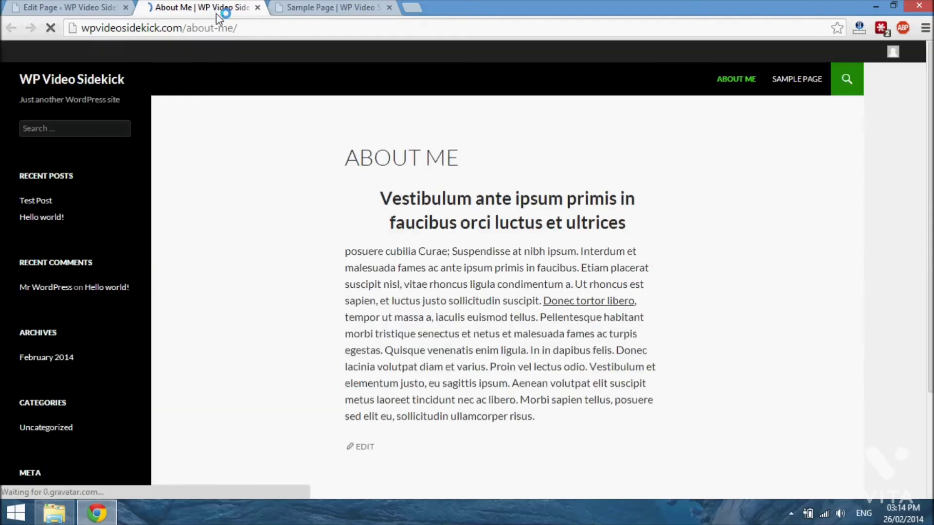
scroll(344, 245, "down", 3)
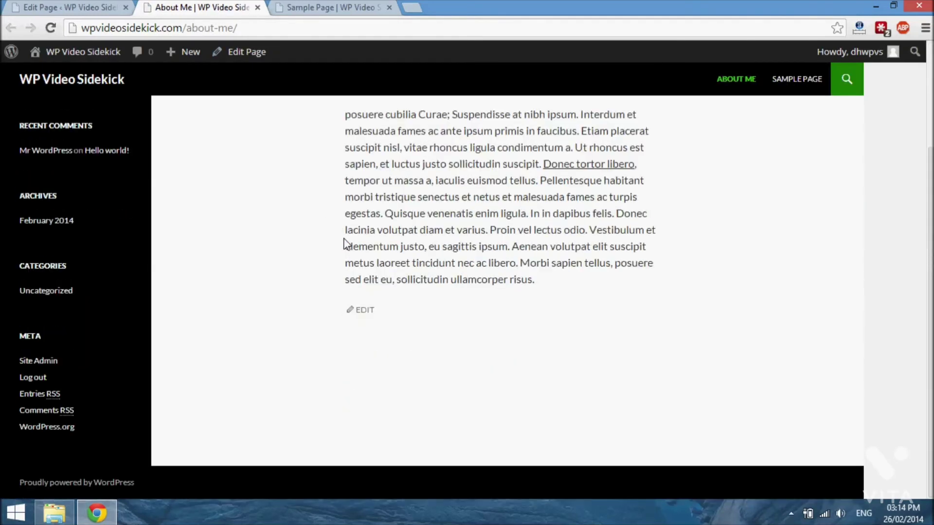
scroll(345, 243, "up", 3)
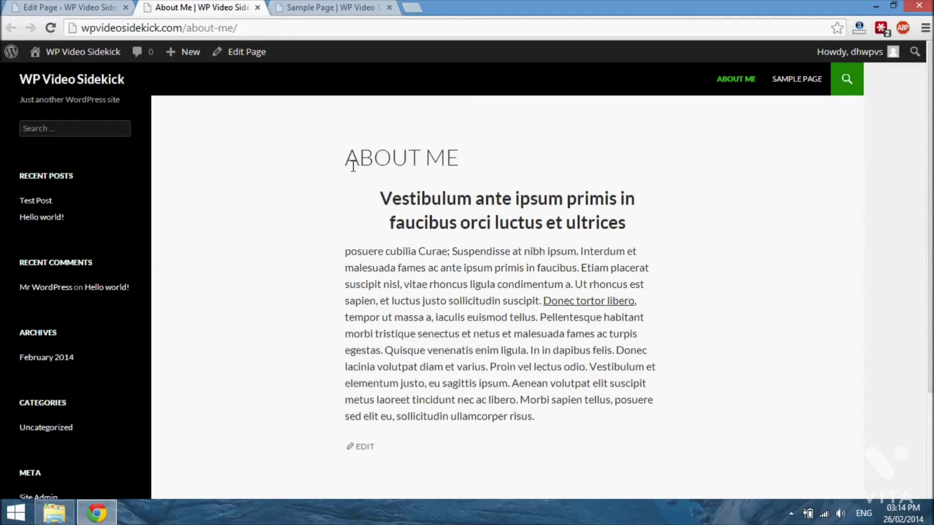
left_click_drag(348, 159, 467, 161)
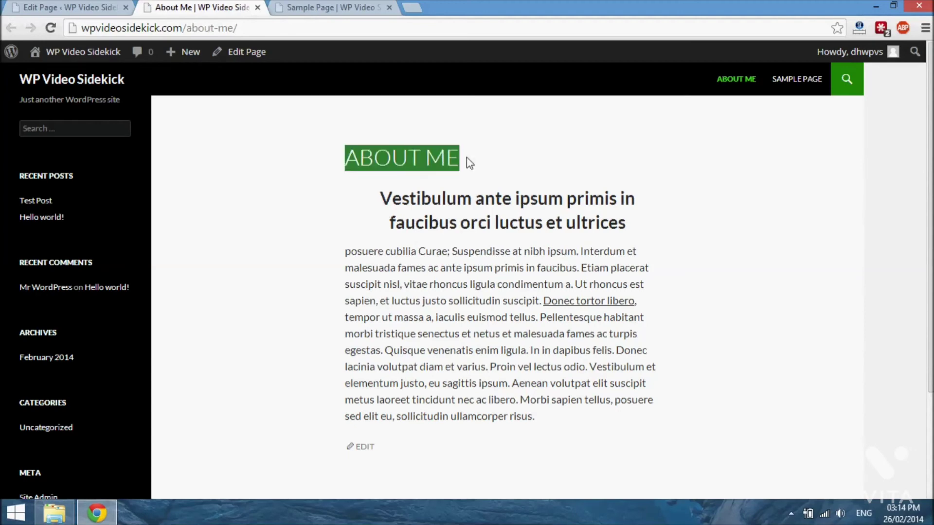
left_click(501, 164)
scroll(381, 242, "down", 3)
scroll(381, 242, "up", 3)
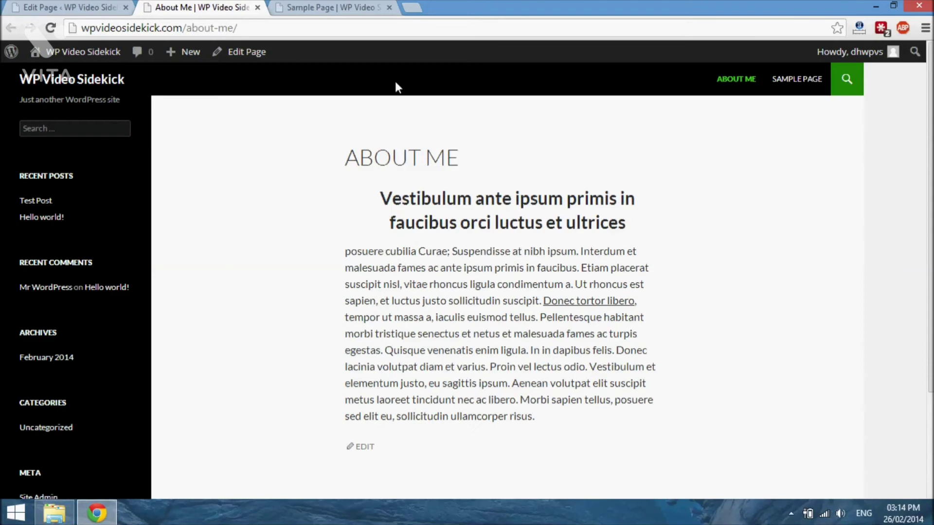
From the Sample Page tab, go to the site's dashboard and on to its public home page.
left_click(308, 7)
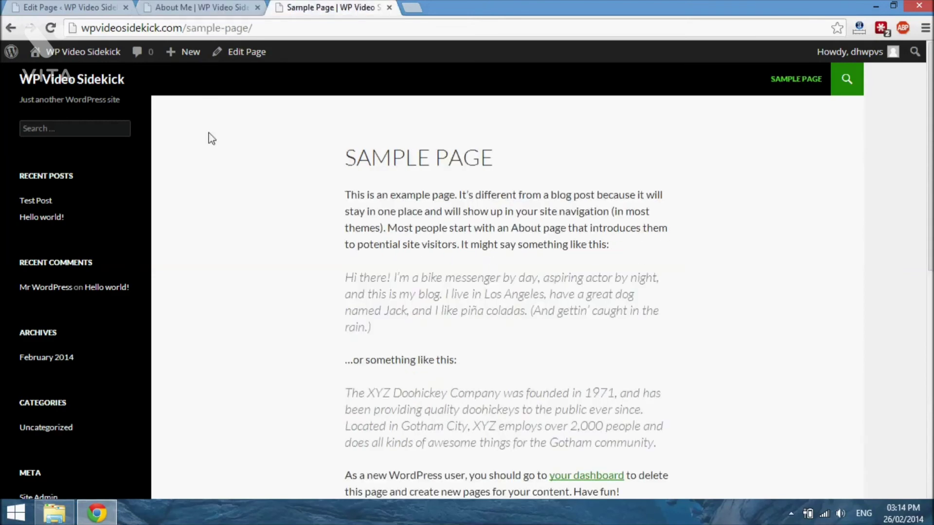
left_click(100, 54)
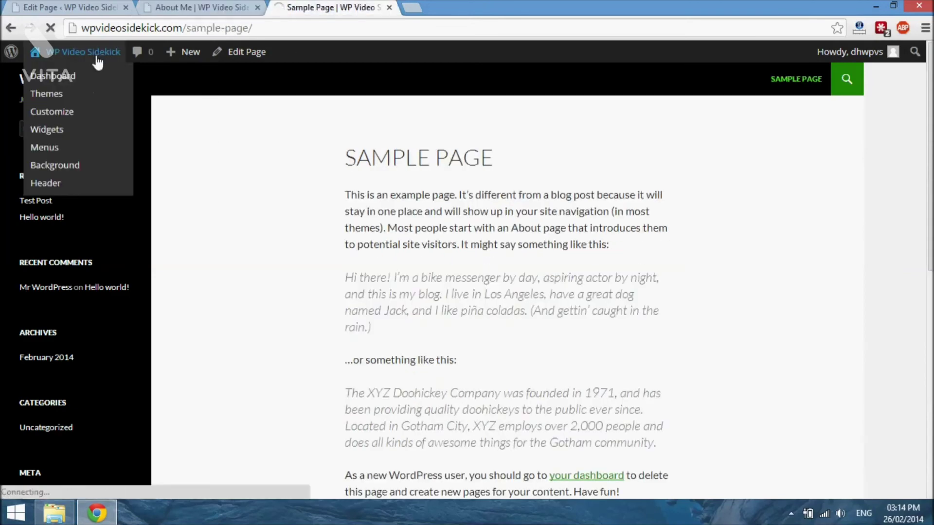
left_click(76, 78)
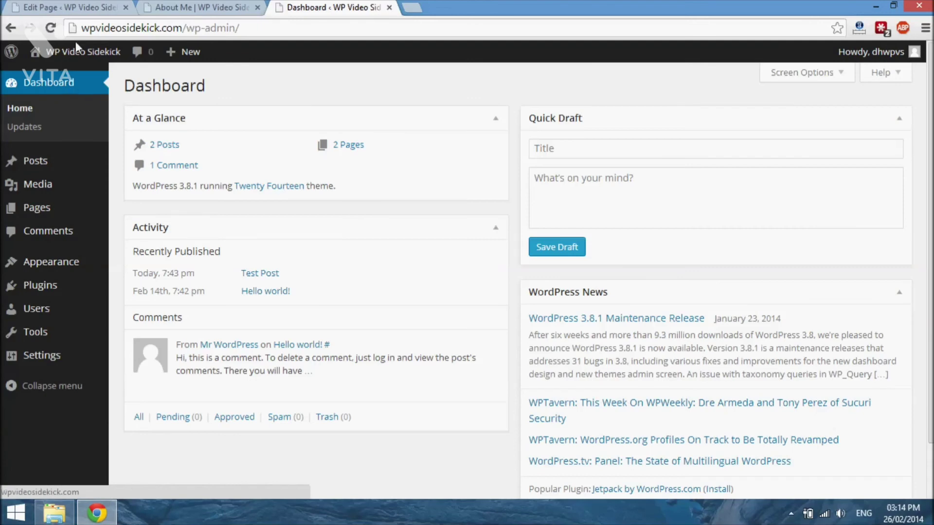
mouse_move(73, 52)
left_click(57, 79)
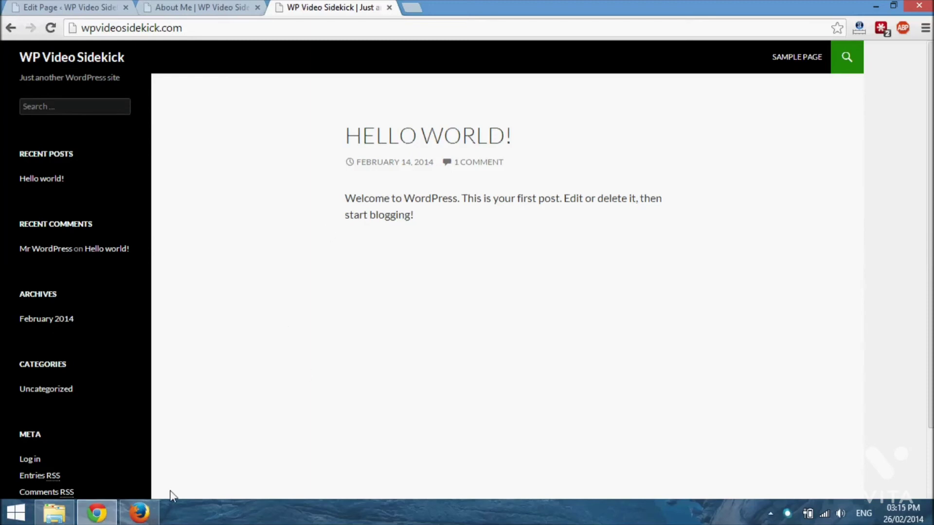
Switch to Firefox, load wpvideosidekick.com, refresh the site and return to its home page.
left_click(139, 512)
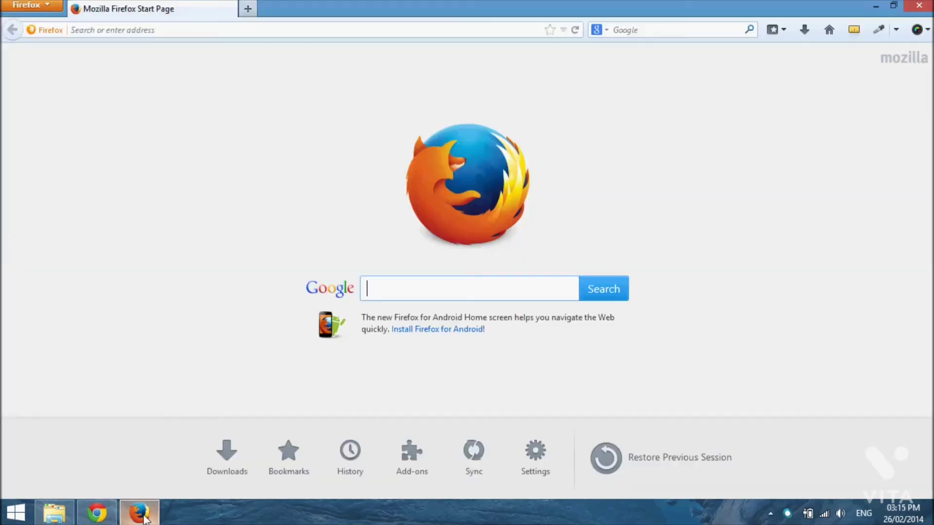
left_click(282, 38)
type("wpvideosidekick.com/")
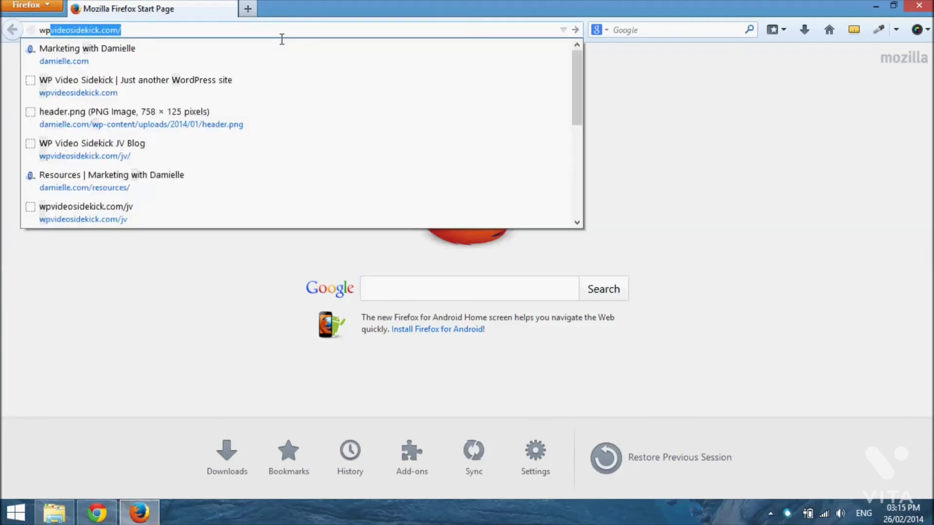
key("Return")
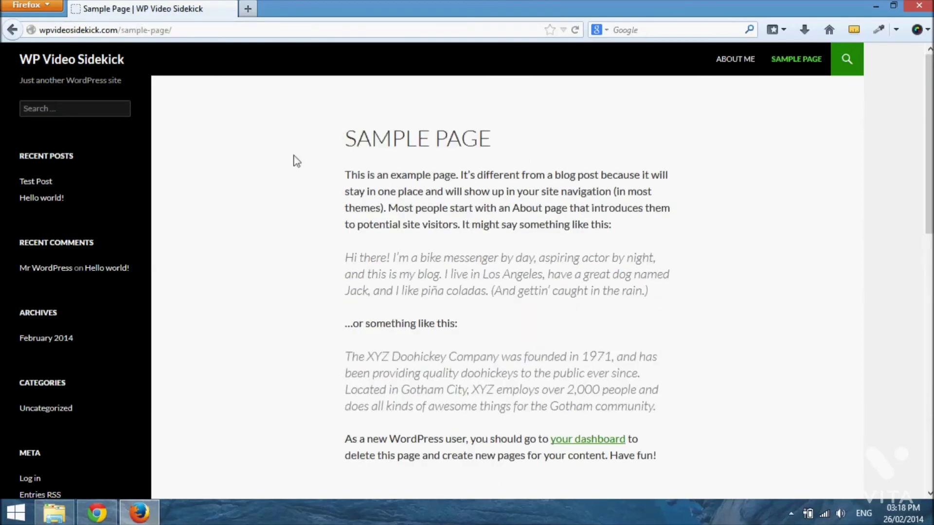
left_click(575, 30)
left_click(76, 63)
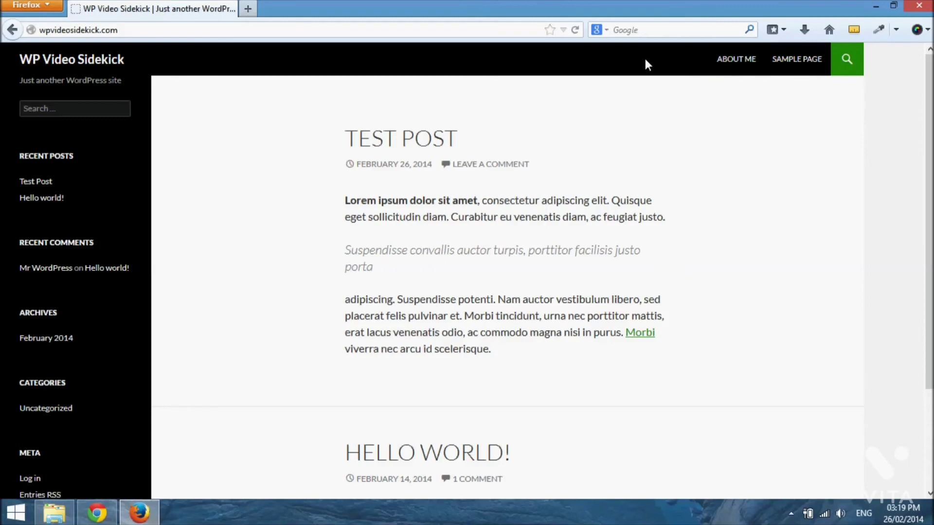
Open the About Me page from the site navigation and examine it down to the end.
left_click(751, 66)
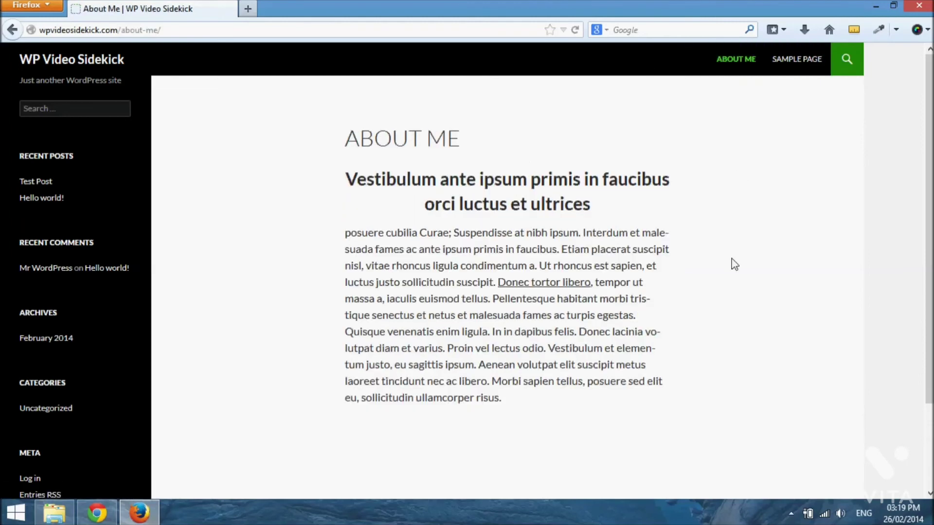
scroll(732, 277, "down", 1)
scroll(733, 277, "down", 2)
scroll(732, 277, "up", 3)
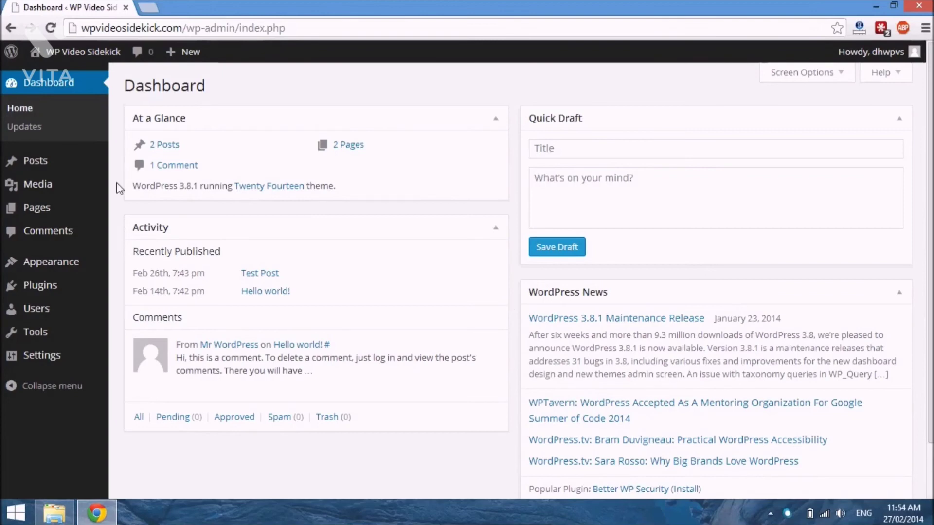
Open the Media Library from the WordPress dashboard and go to the screen for uploading new media.
mouse_move(46, 189)
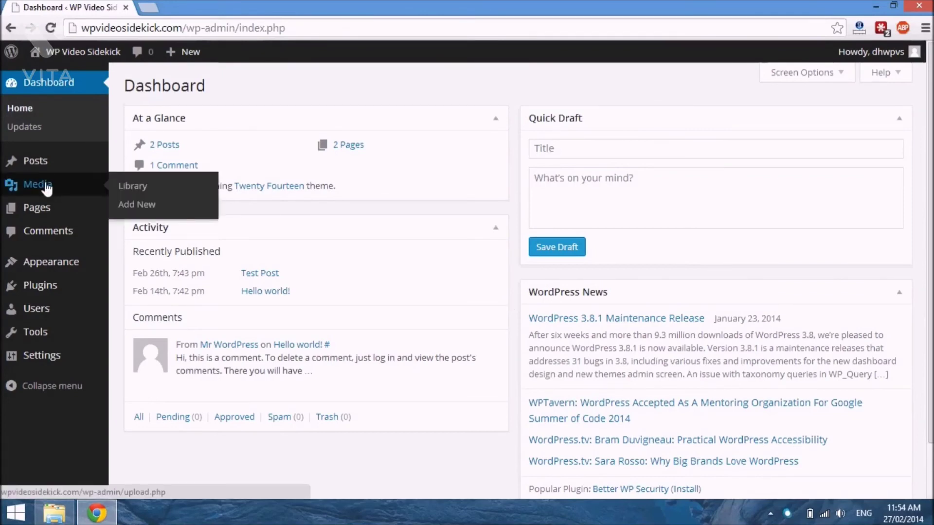
left_click(42, 184)
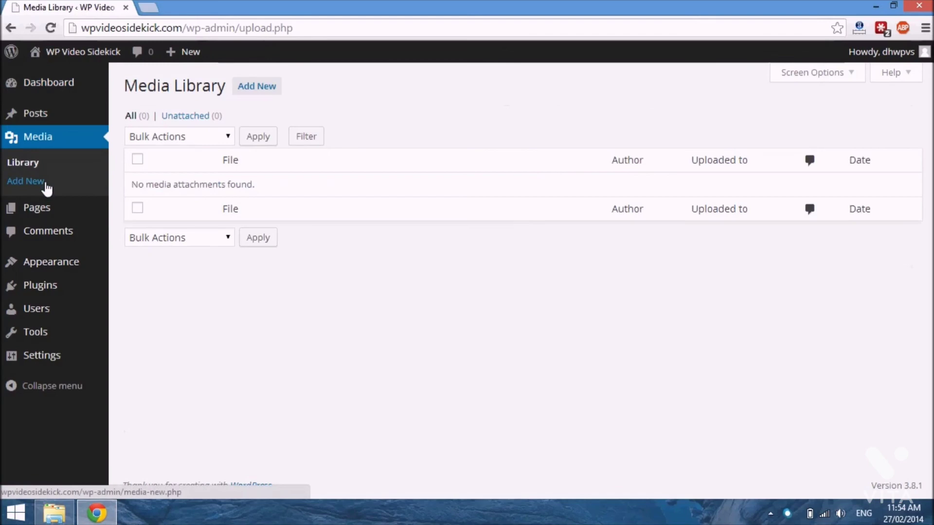
left_click(268, 98)
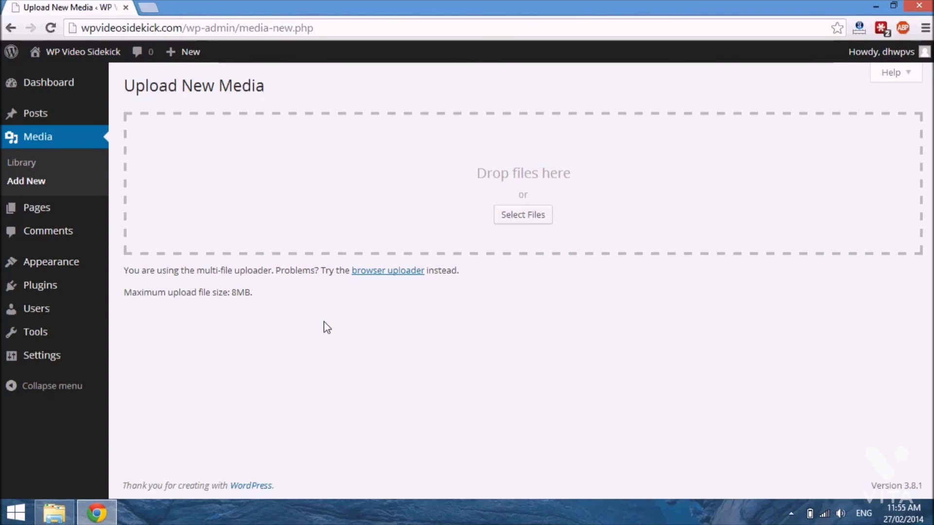
Shrink the browser window, drop the lights video and testdoc Word document from the desktop into the uploader, and maximize the window again.
left_click(894, 6)
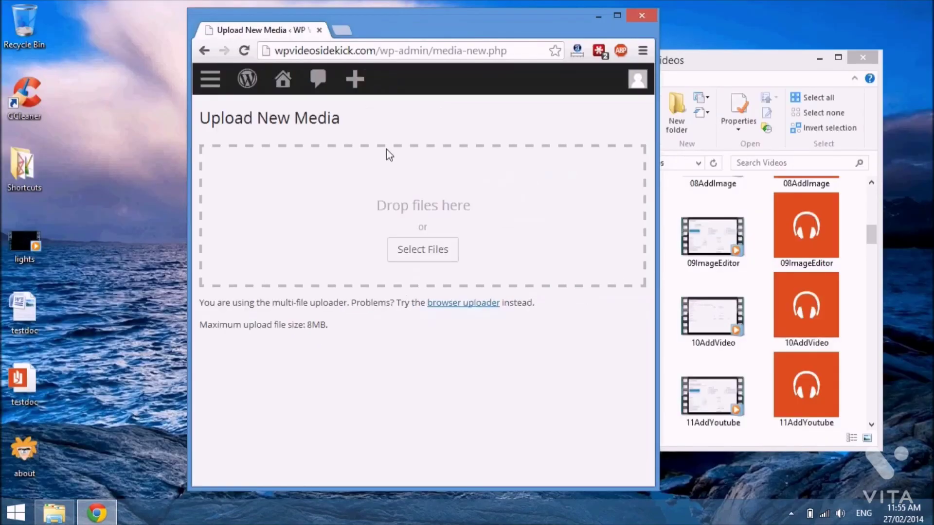
left_click_drag(24, 249, 372, 249)
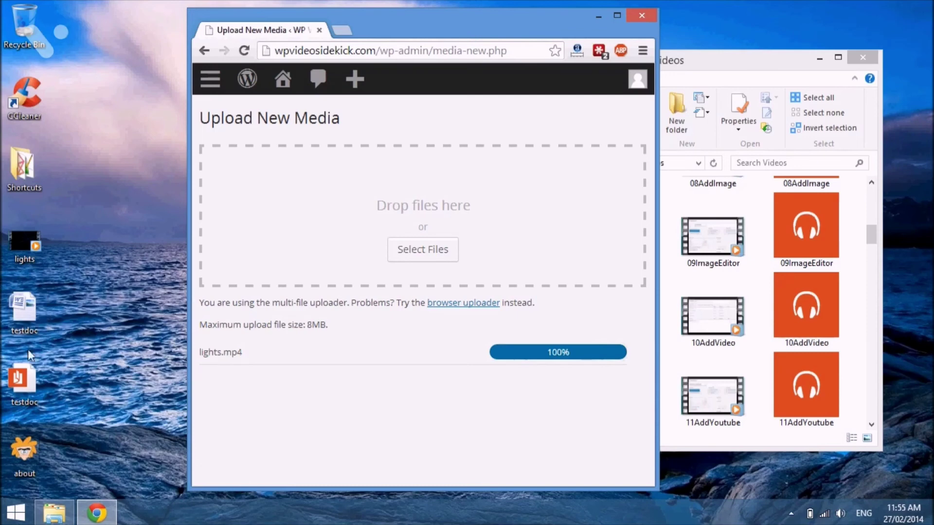
left_click_drag(46, 296, 356, 220)
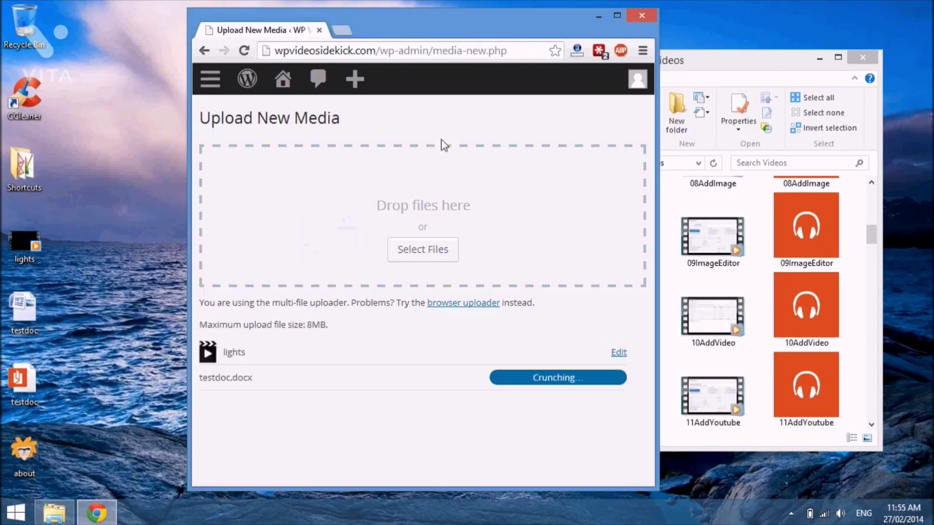
left_click(617, 15)
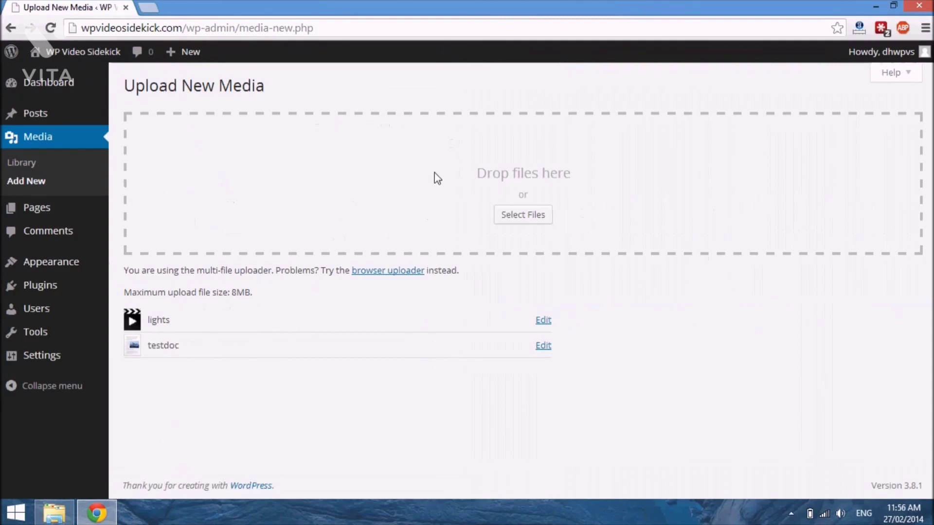
Upload the testdoc Word document from the Desktop folder using the file chooser.
left_click(524, 221)
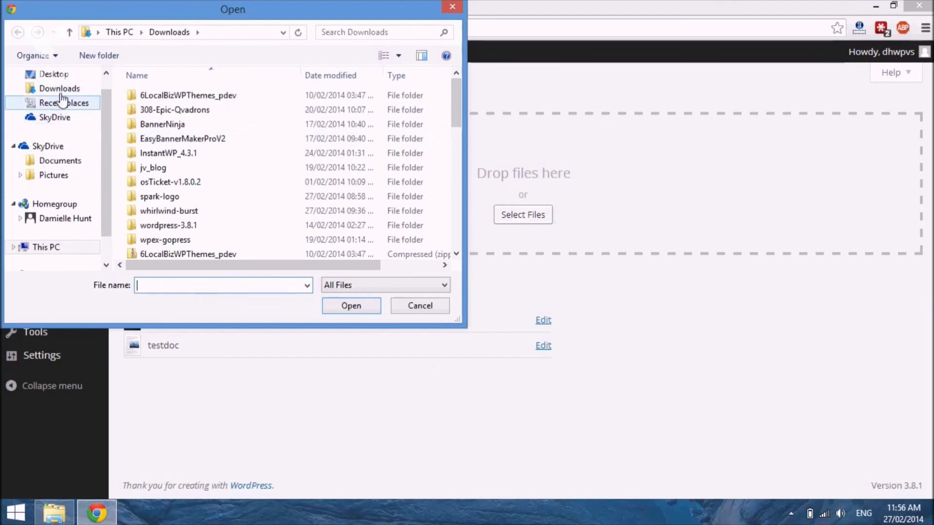
left_click(64, 80)
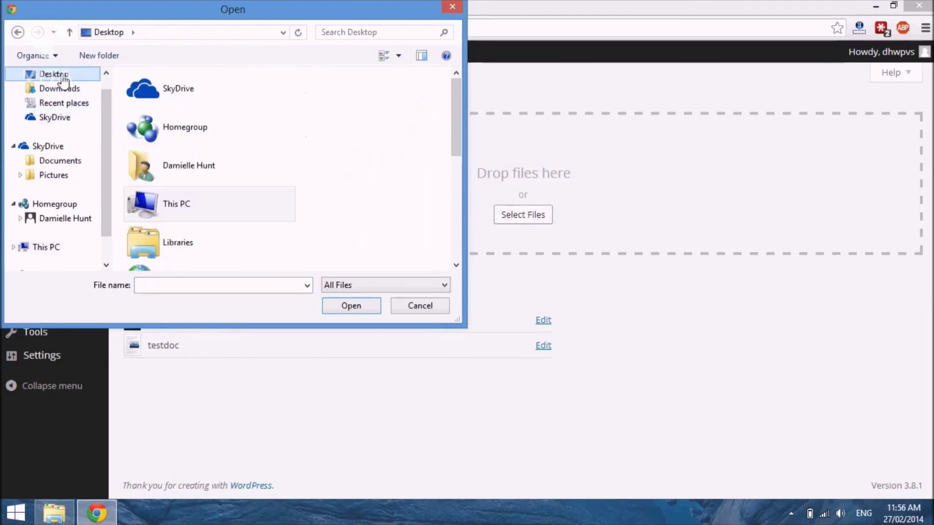
left_click_drag(458, 126, 457, 209)
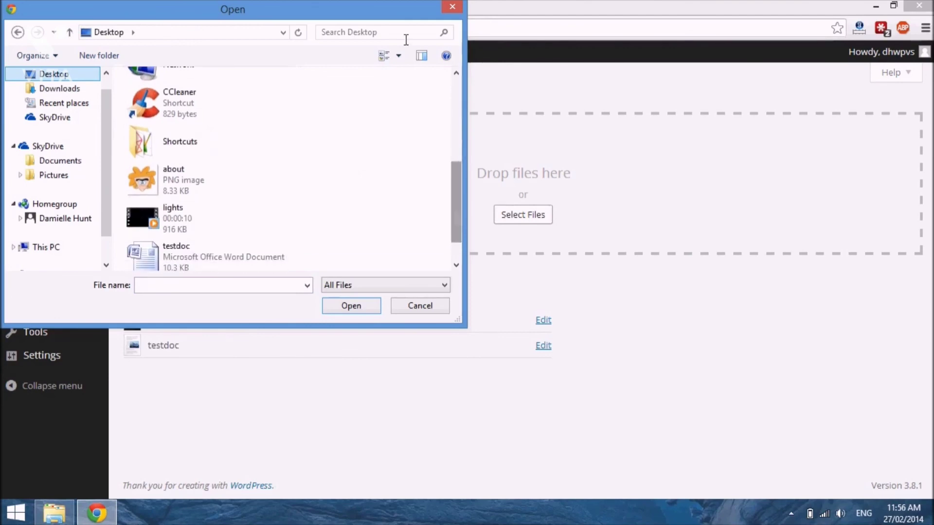
left_click_drag(385, 6, 643, 60)
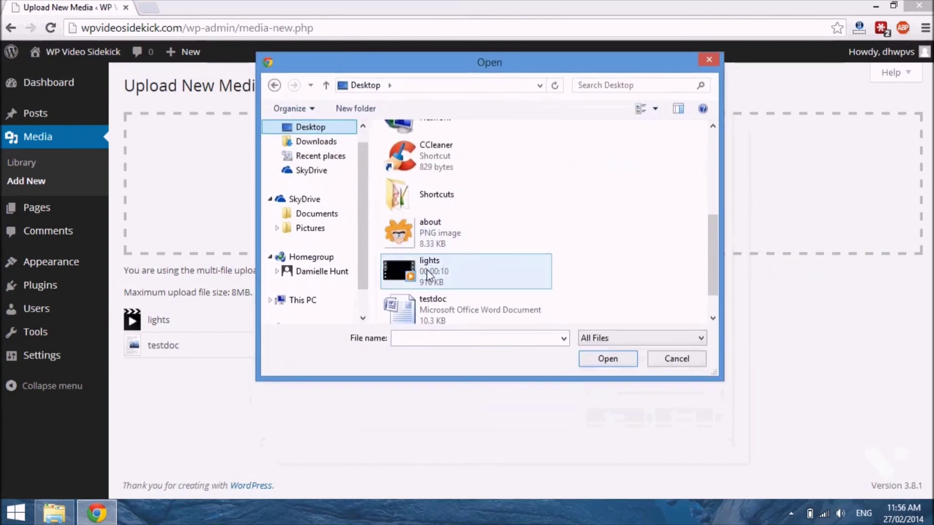
left_click(411, 313)
left_click(607, 360)
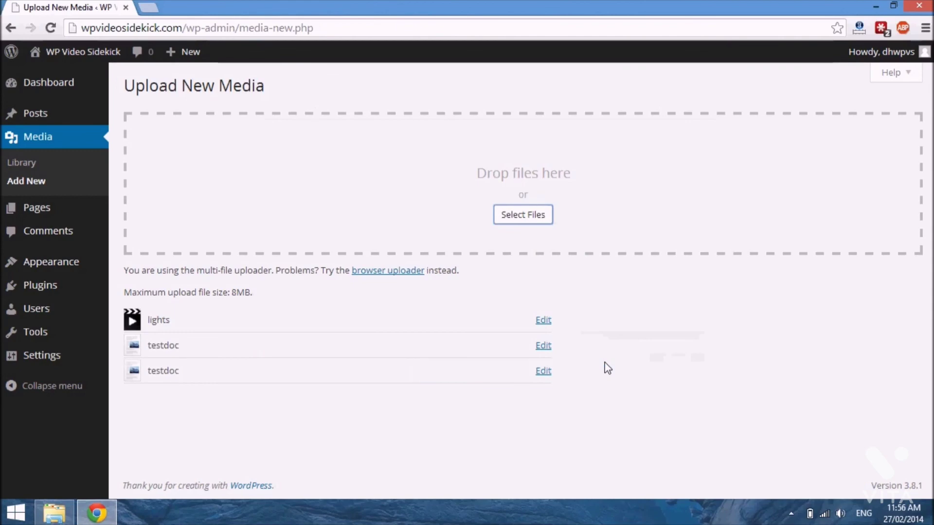
Upload the about PNG image from the Desktop folder using the file chooser.
left_click(529, 226)
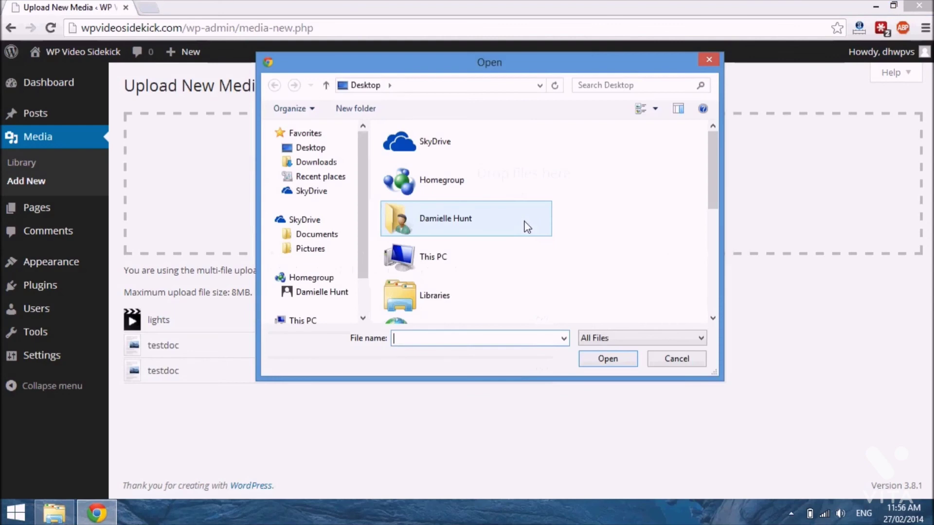
left_click_drag(713, 194, 715, 286)
left_click(433, 200)
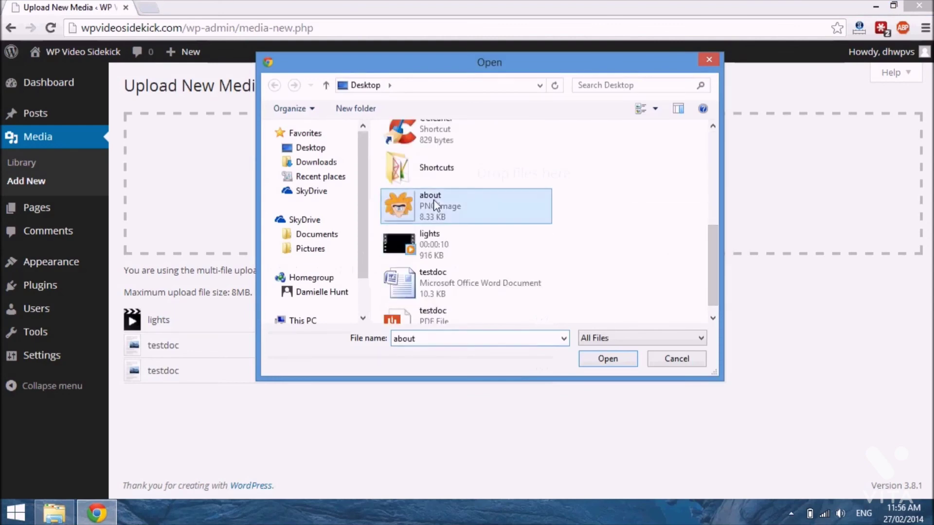
left_click(611, 357)
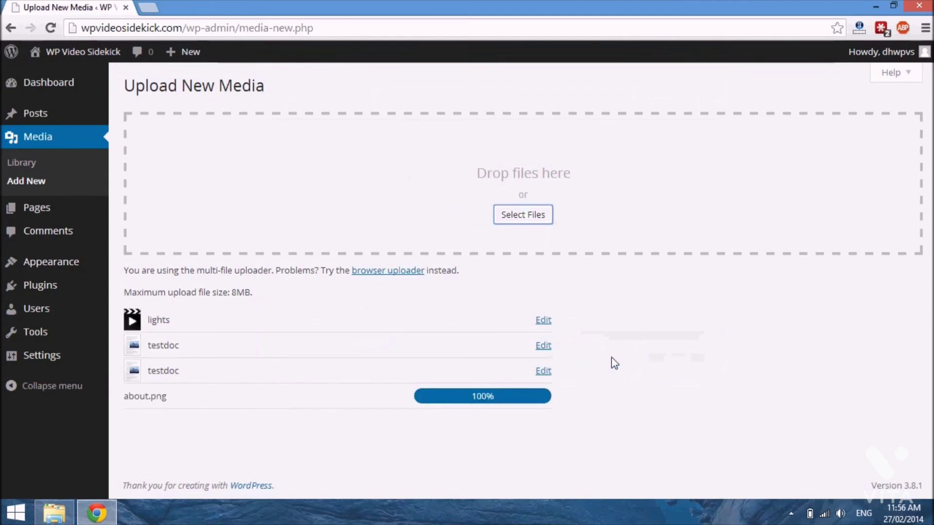
Upload another copy of the testdoc Word document from the Desktop folder to the media library.
left_click(537, 223)
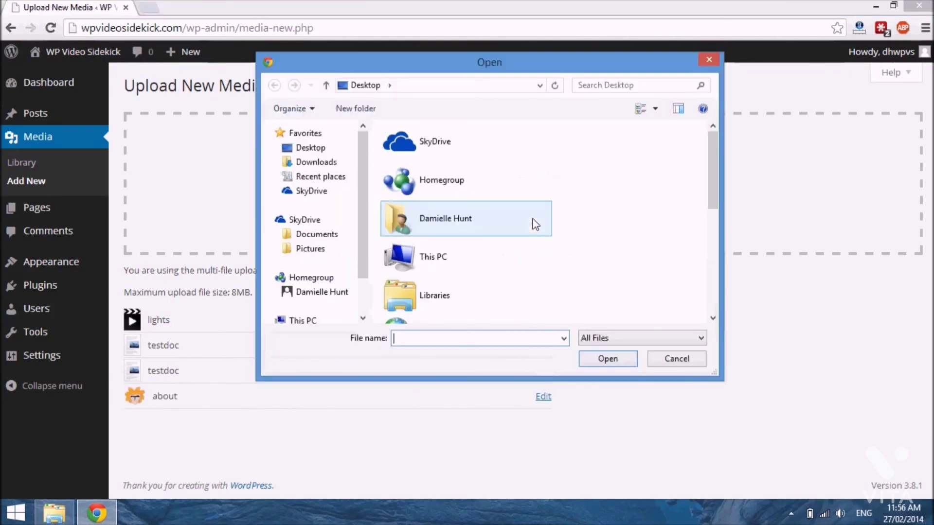
left_click_drag(712, 165, 731, 278)
left_click(418, 306)
left_click(605, 360)
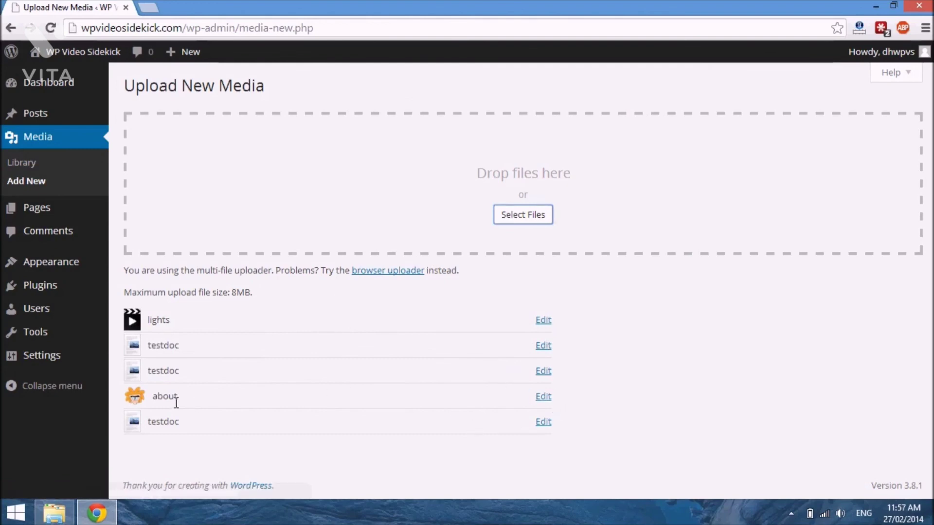
Open the uploaded about image for editing, view its attachment page on the live site, and return to the edit screen.
left_click(547, 399)
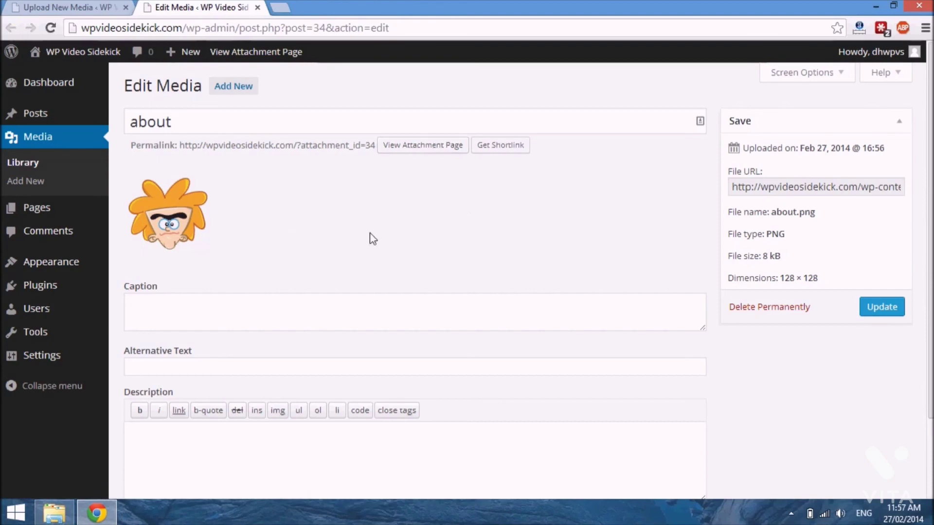
left_click(431, 146)
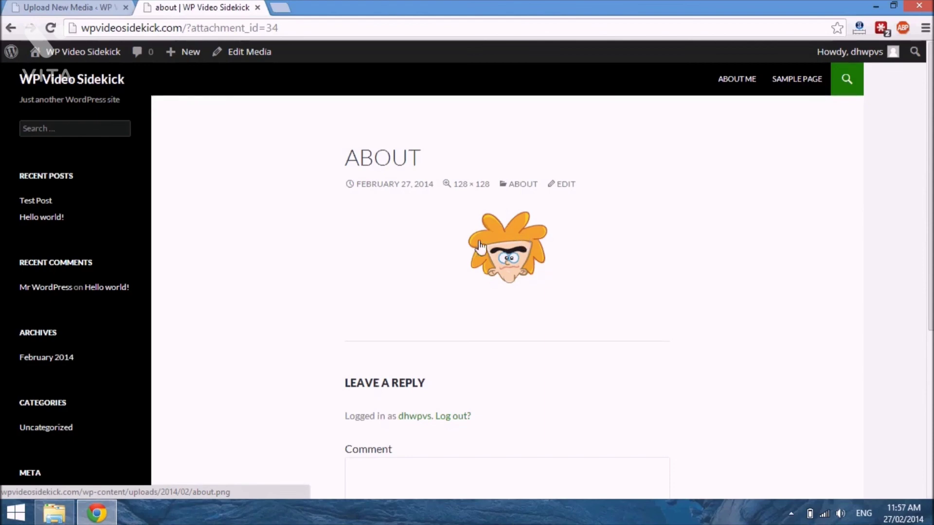
left_click(10, 29)
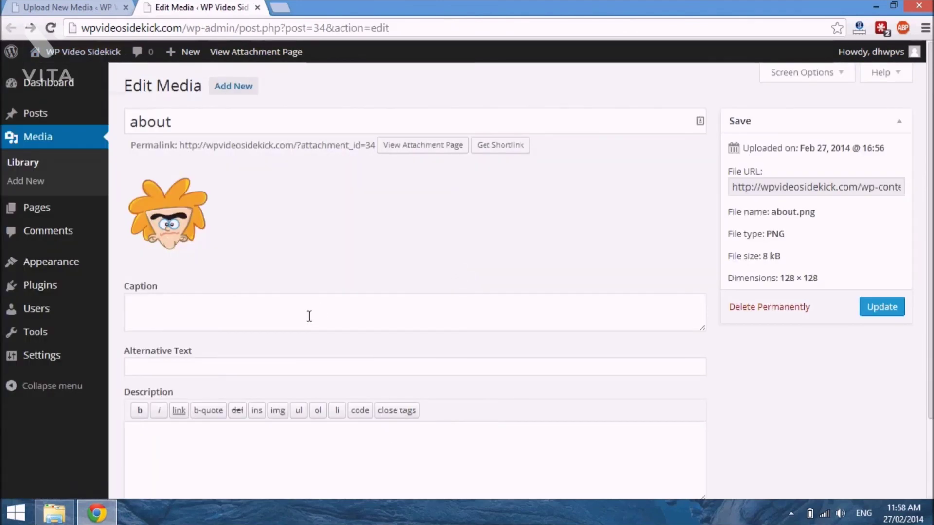
Enter "My Name" as the caption of the about image.
left_click(288, 312)
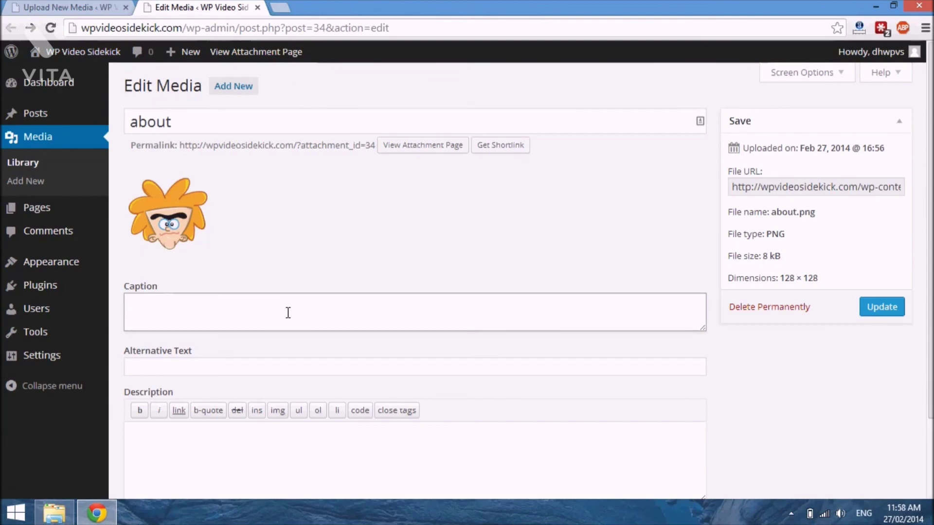
type("MY")
key("BackSpace")
type("Name")
left_click(234, 368)
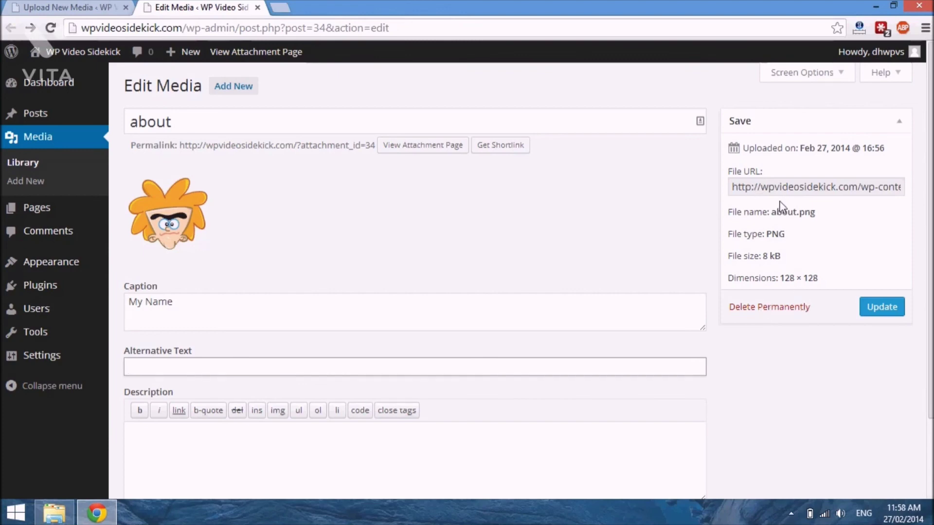
Copy the about image's file URL and open it in a new browser tab to view the image directly.
left_click(766, 195)
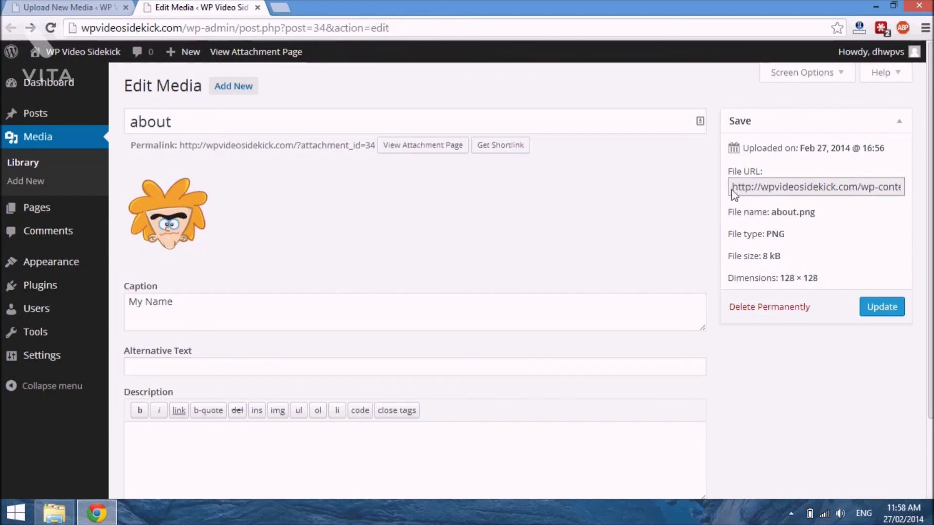
left_click_drag(733, 192, 917, 197)
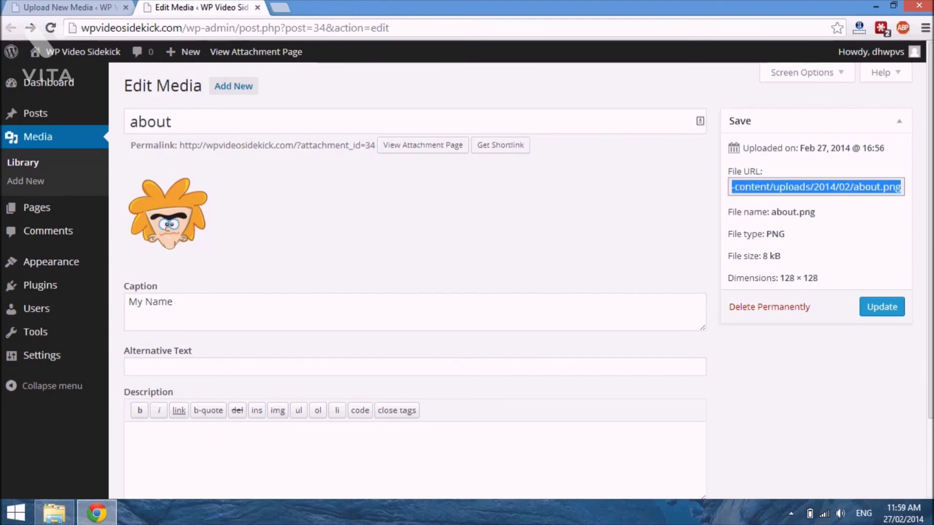
right_click(884, 194)
left_click(693, 252)
left_click(281, 8)
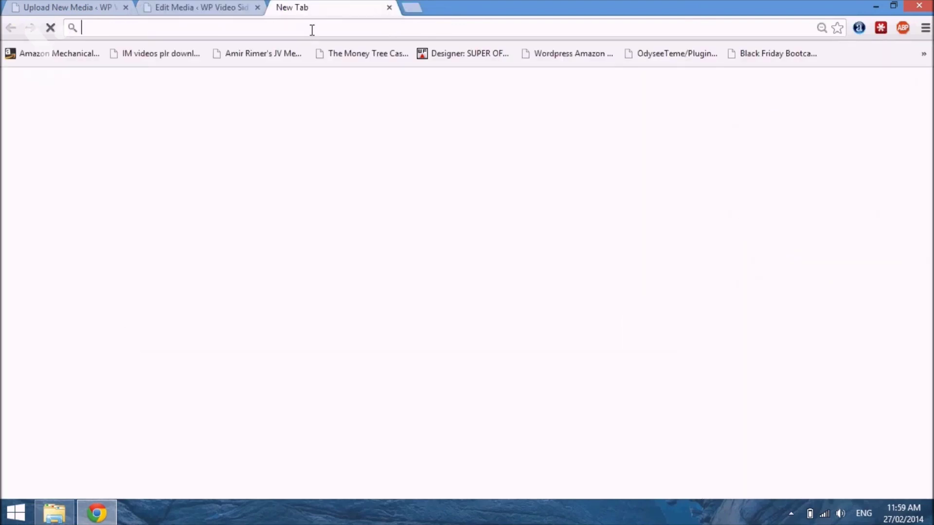
key("ctrl+v")
key("Return")
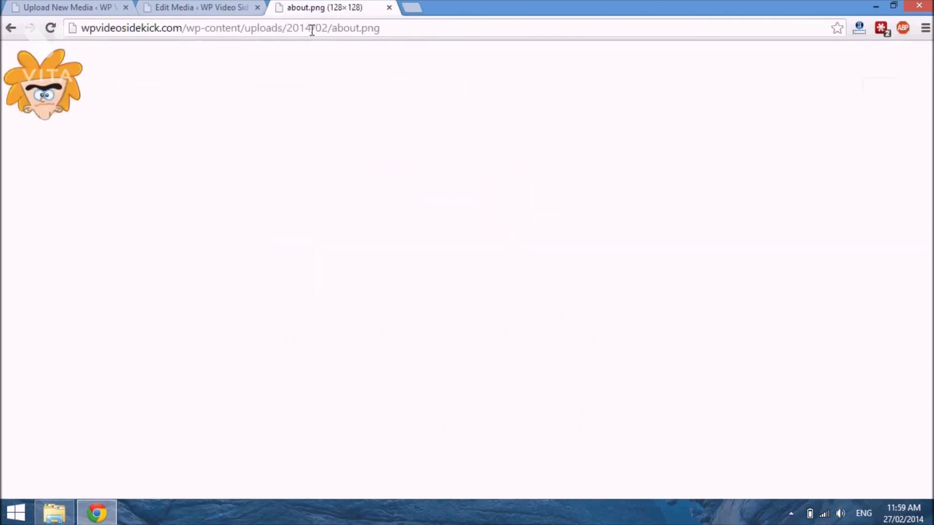
left_click(196, 9)
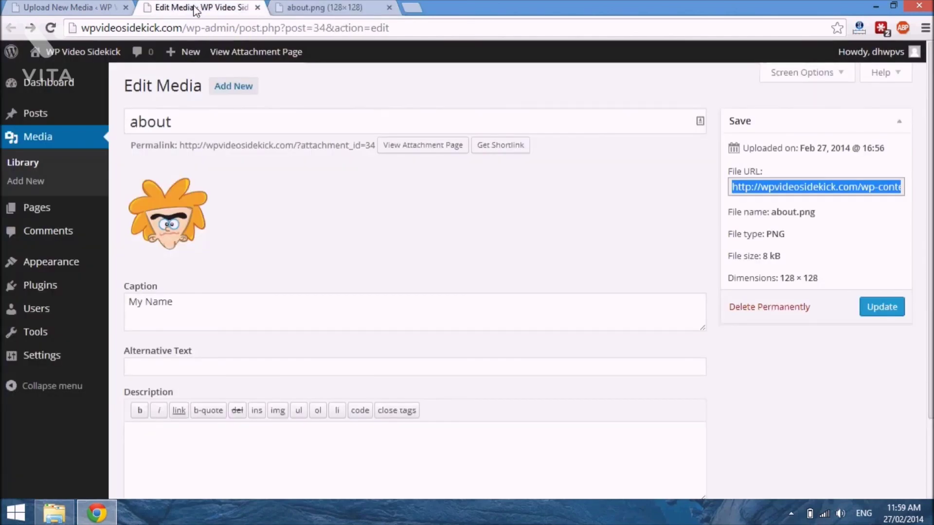
left_click(324, 7)
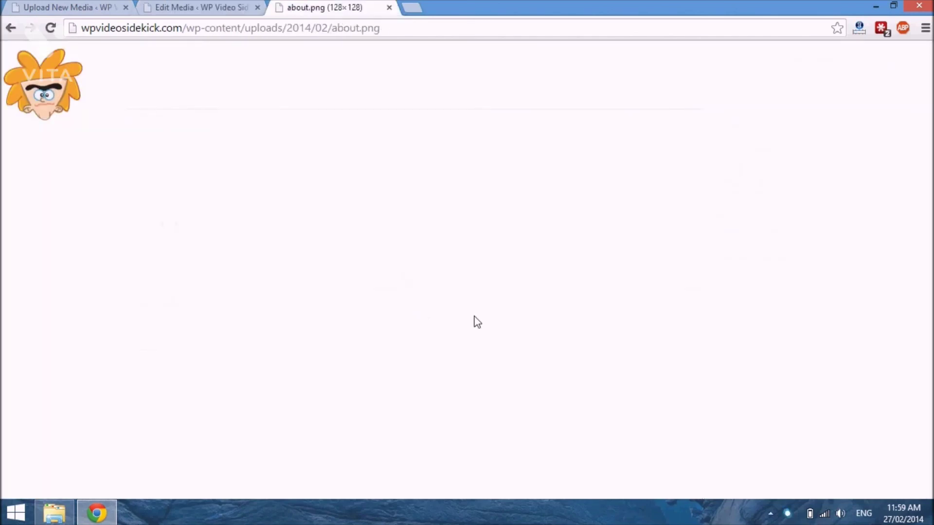